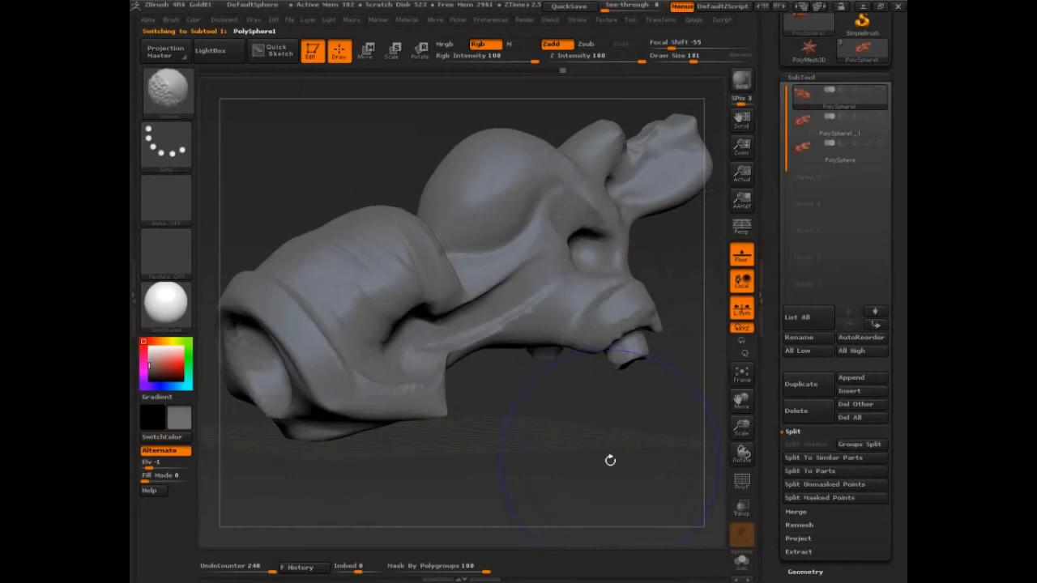
Show polygroup colours and wireframe on the creature head with Polyframe (Shift+F).
key(shift+f)
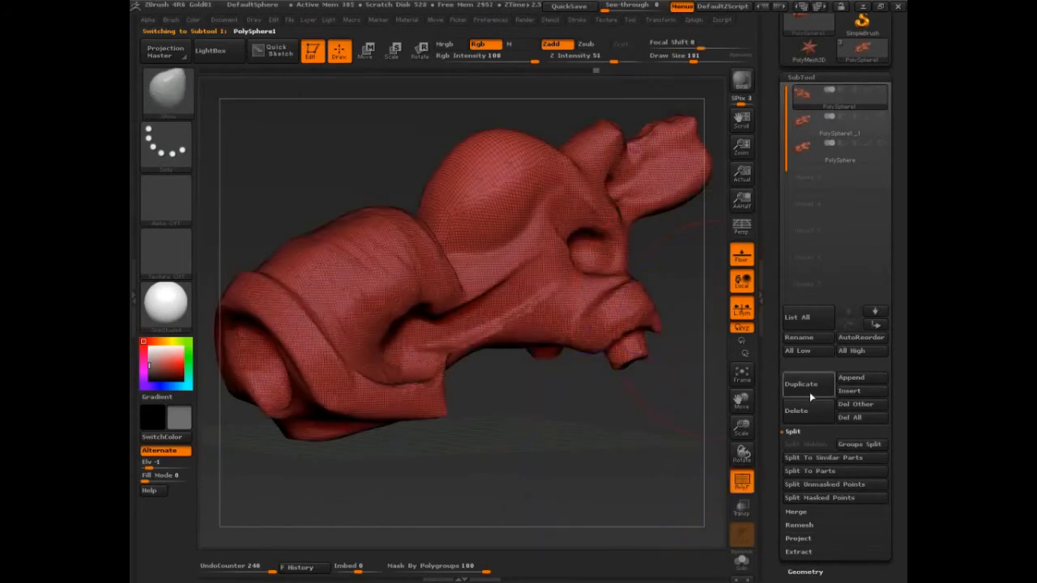
Duplicate the head subtool as a backup and reorient the view.
click(801, 384)
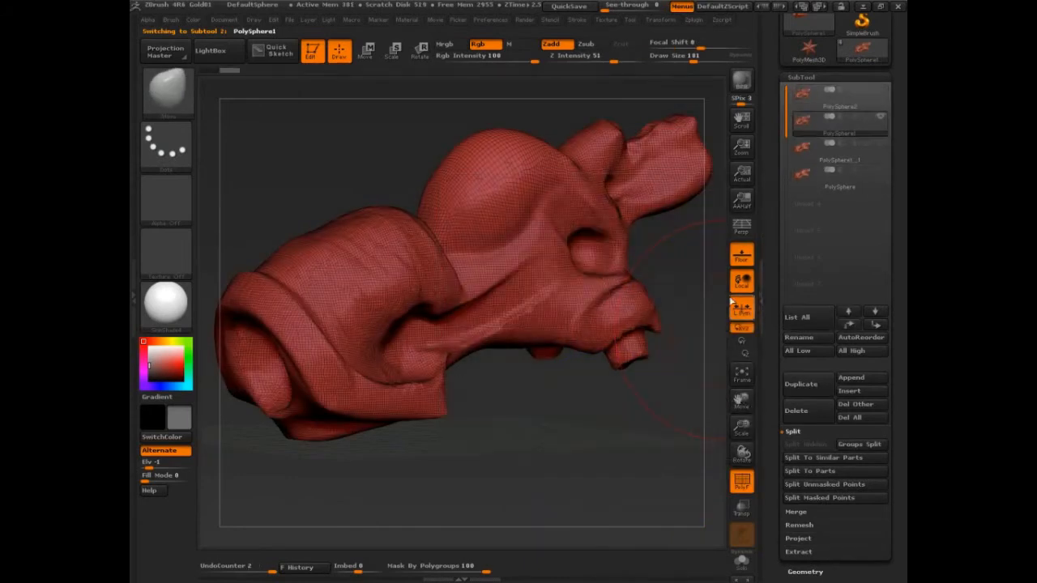
drag(624, 465, 567, 428)
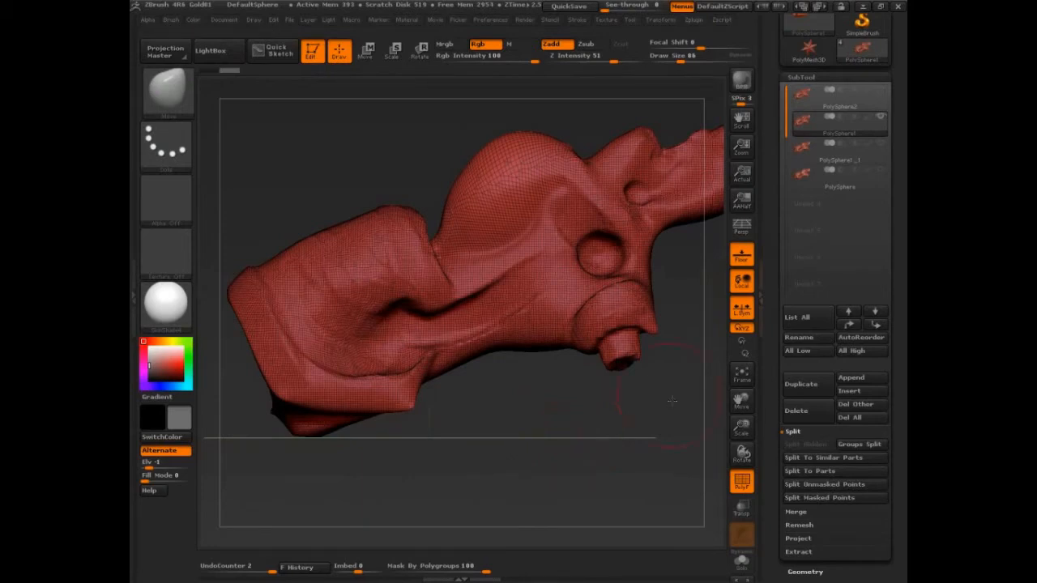
mouse_move(672, 400)
mouse_down()
mouse_move(661, 445)
mouse_move(649, 438)
mouse_up()
Mask the bulging dome on the head and turn it into its own polygroup.
mouse_move(518, 142)
mouse_down()
mouse_move(405, 233)
mouse_move(332, 223)
mouse_move(486, 137)
mouse_move(568, 130)
mouse_up()
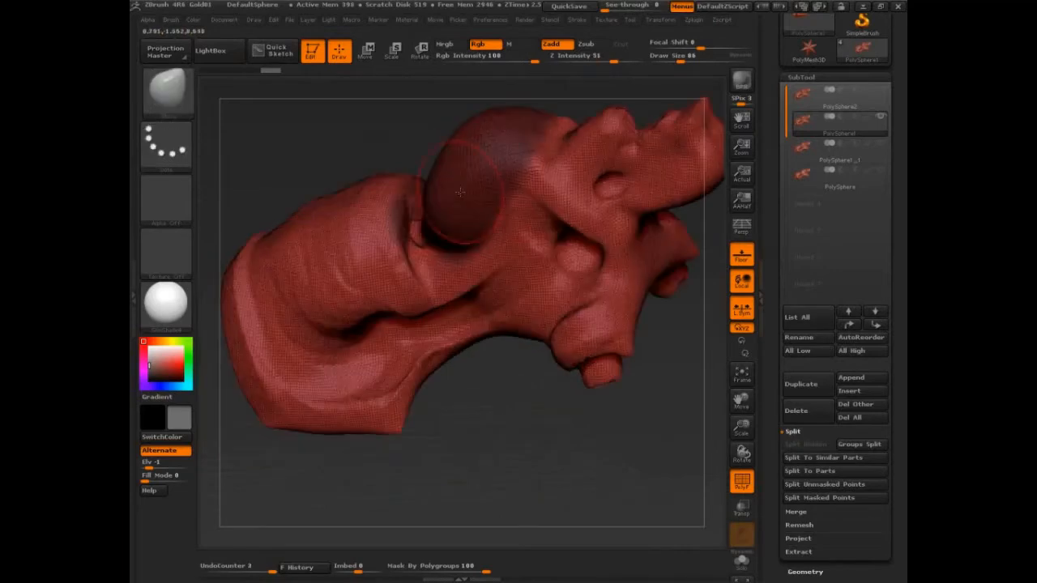
key(ctrl+w)
drag(656, 472, 628, 437)
key(ctrl+w)
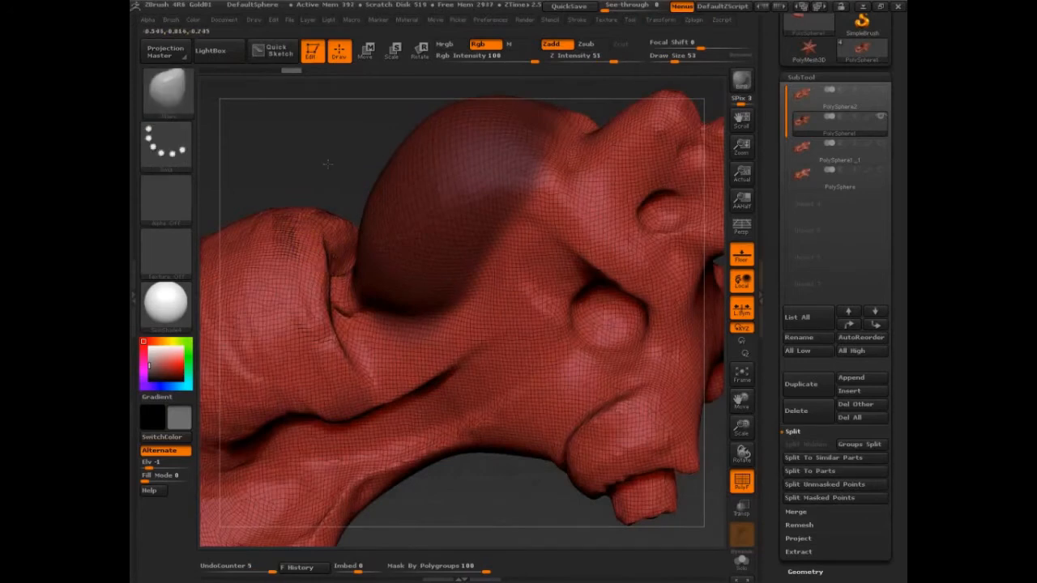
alt+drag(325, 165, 655, 205)
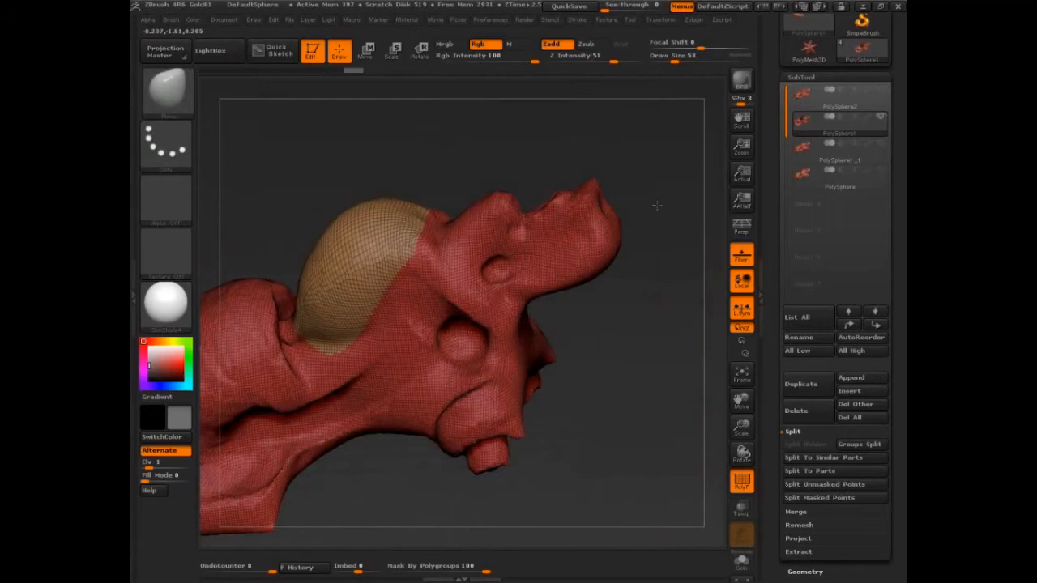
Mask the top of the snout and make it a teal polygroup with a small blue patch.
drag(551, 210, 507, 257)
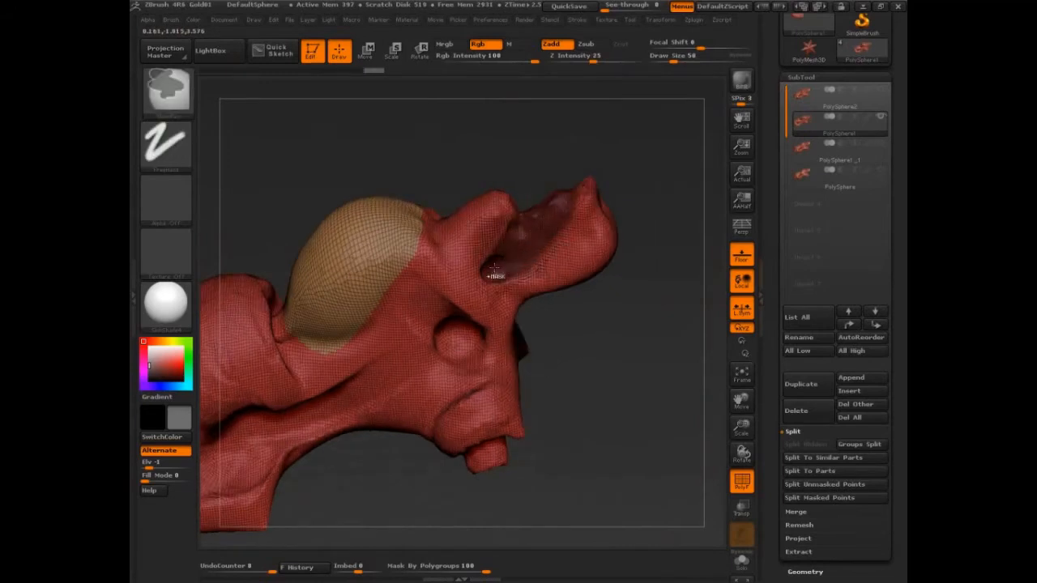
key(ctrl+w)
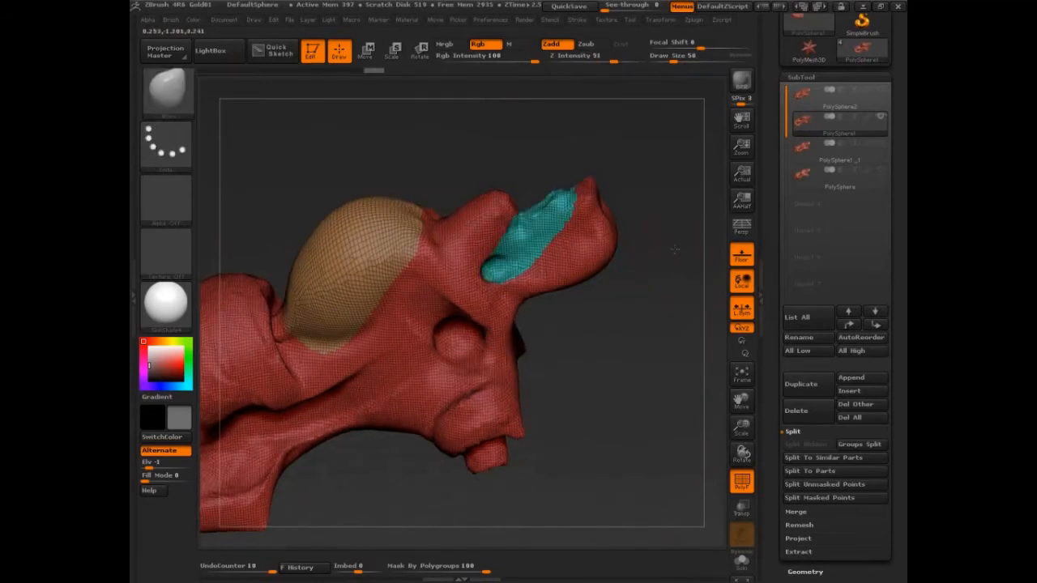
drag(674, 250, 670, 213)
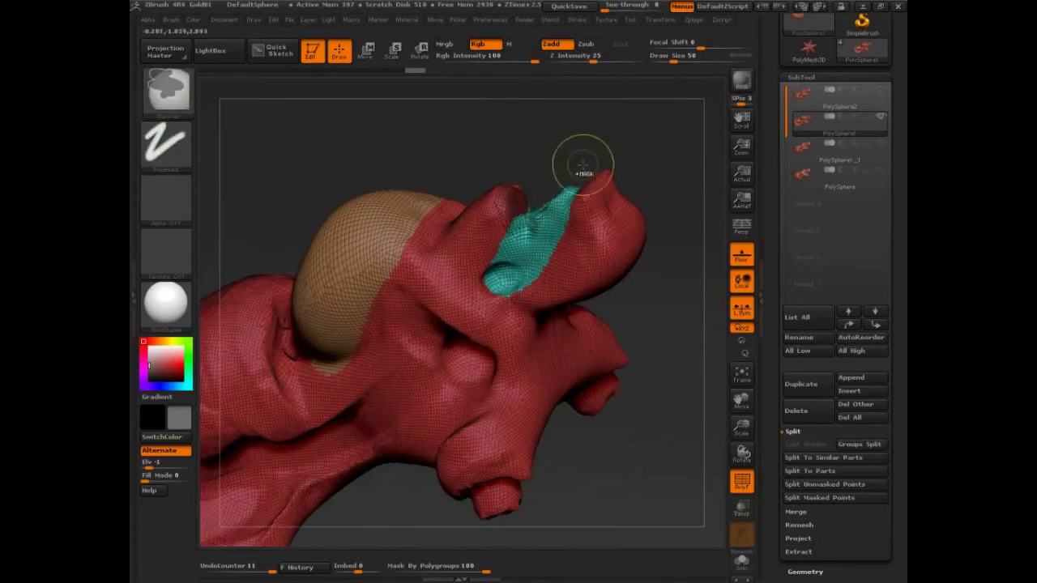
drag(567, 162, 518, 202)
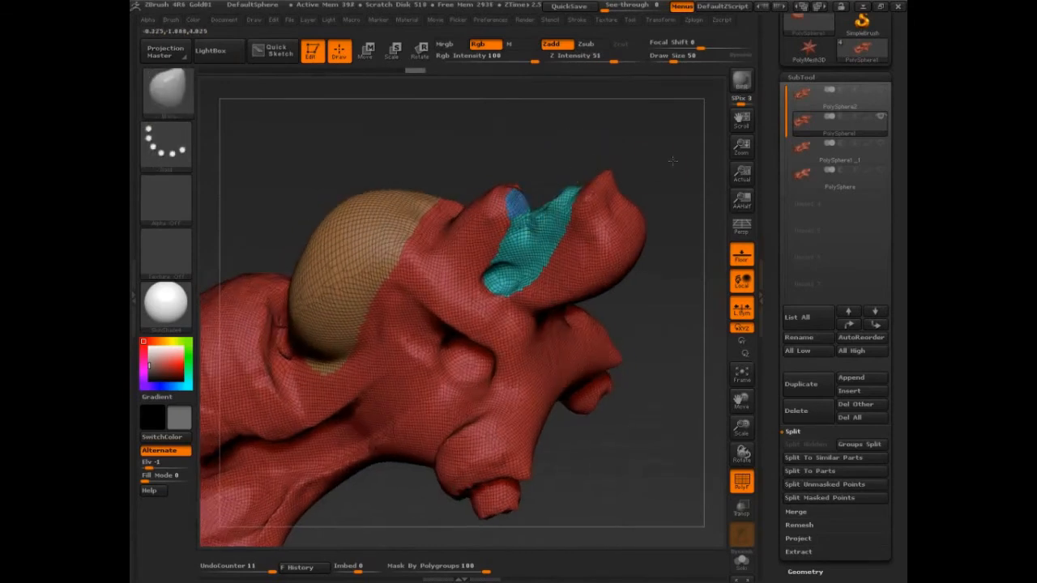
Mask the snout tip and make it a green polygroup.
drag(673, 163, 665, 186)
ctrl+drag(608, 231, 640, 251)
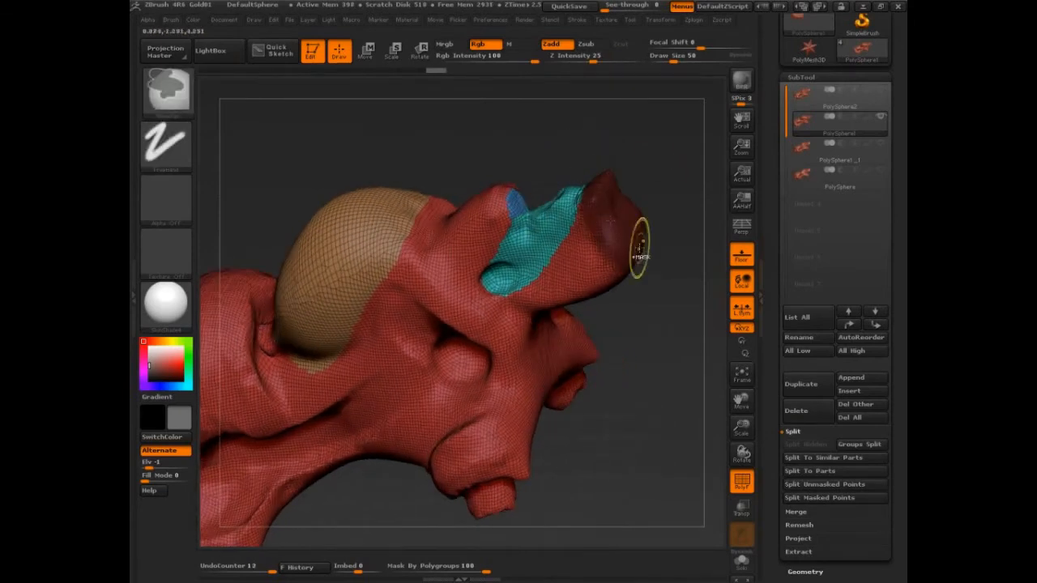
key(ctrl+w)
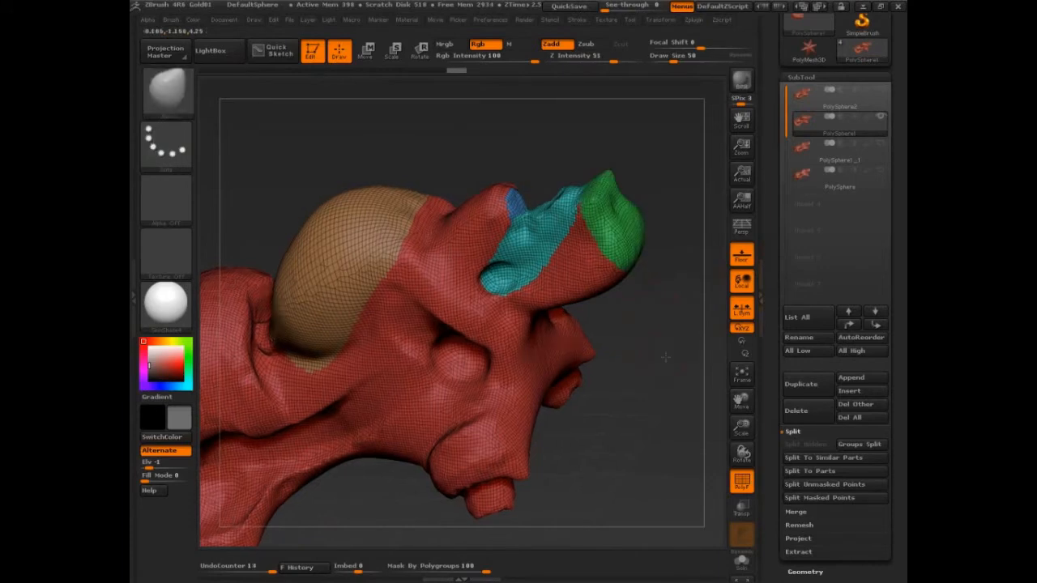
mouse_move(659, 346)
mouse_down()
mouse_move(656, 354)
mouse_move(648, 340)
mouse_up()
Mask the inside of the eye socket and return to the sculpting brush.
ctrl+drag(478, 308, 494, 320)
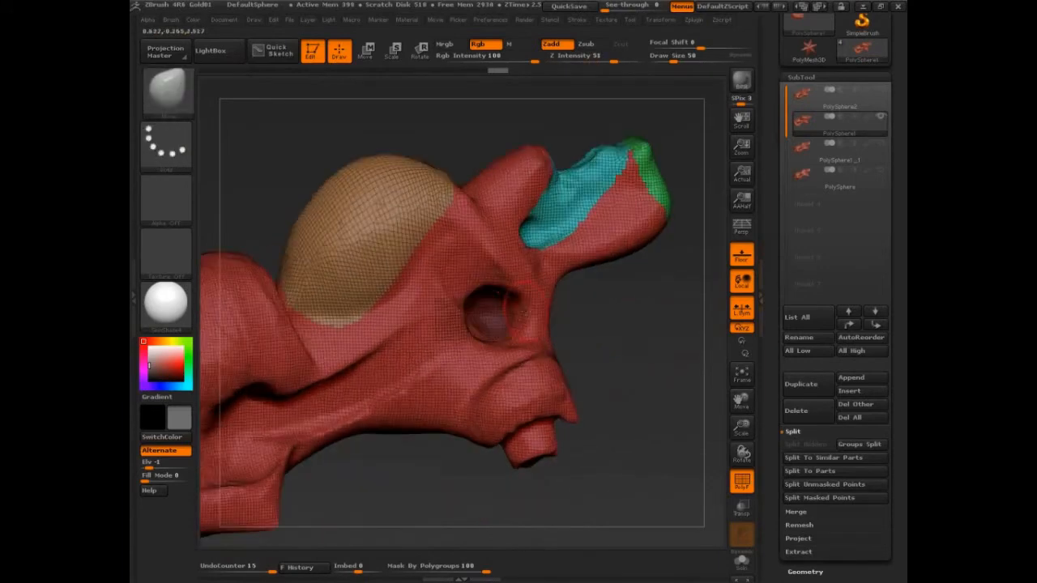
mouse_move(643, 332)
mouse_down()
mouse_move(668, 334)
mouse_move(651, 351)
mouse_move(452, 278)
mouse_up()
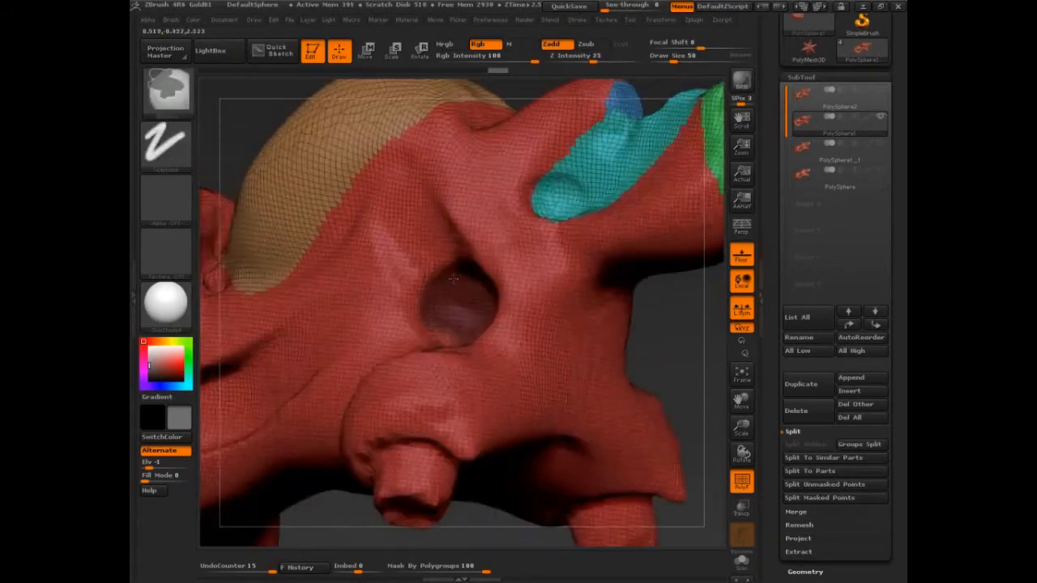
key(b)
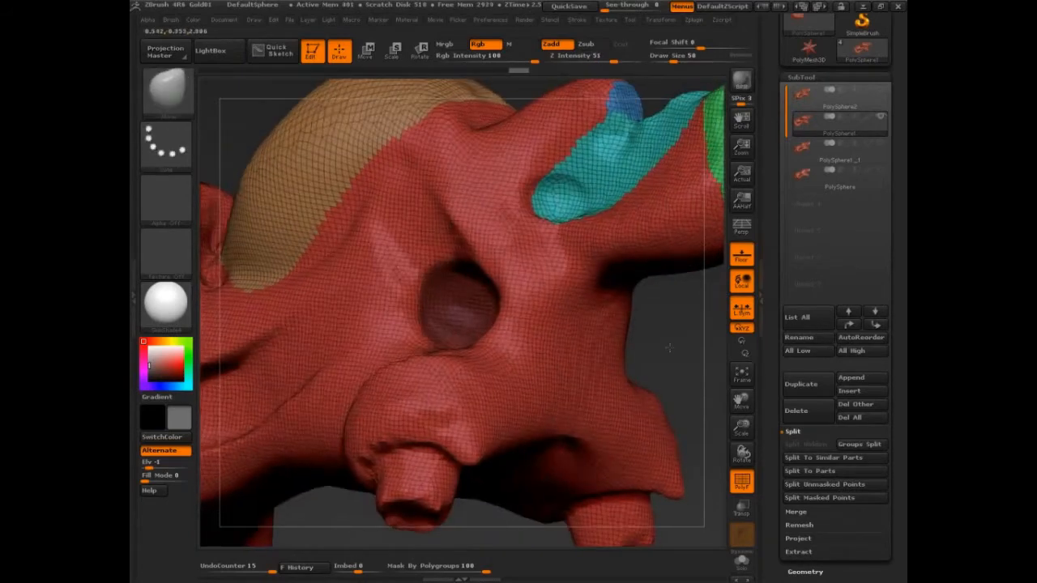
drag(669, 348, 490, 364)
mouse_move(616, 421)
mouse_down()
mouse_move(640, 429)
mouse_move(594, 432)
mouse_move(637, 442)
mouse_up()
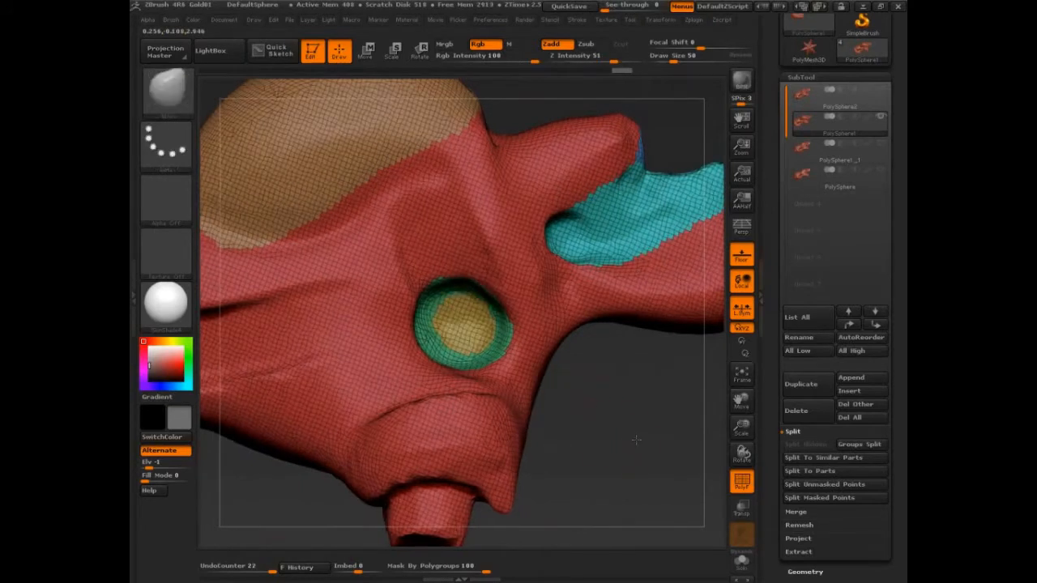
Group the round knobs on the snout into a new blue polygroup.
mouse_move(636, 440)
mouse_down()
mouse_move(456, 185)
mouse_move(535, 202)
mouse_up()
alt+click(455, 185)
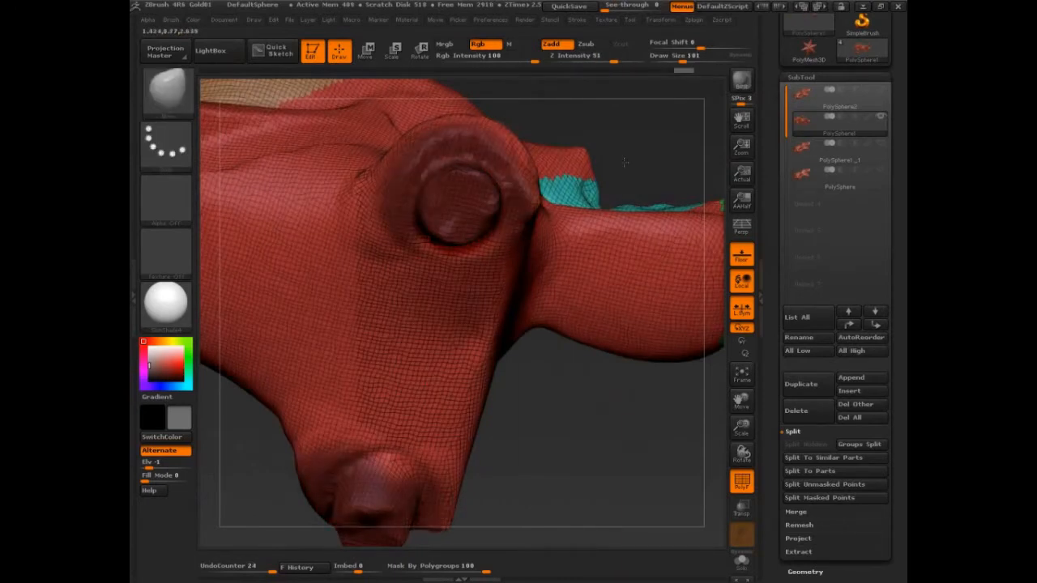
right_drag(624, 162, 472, 236)
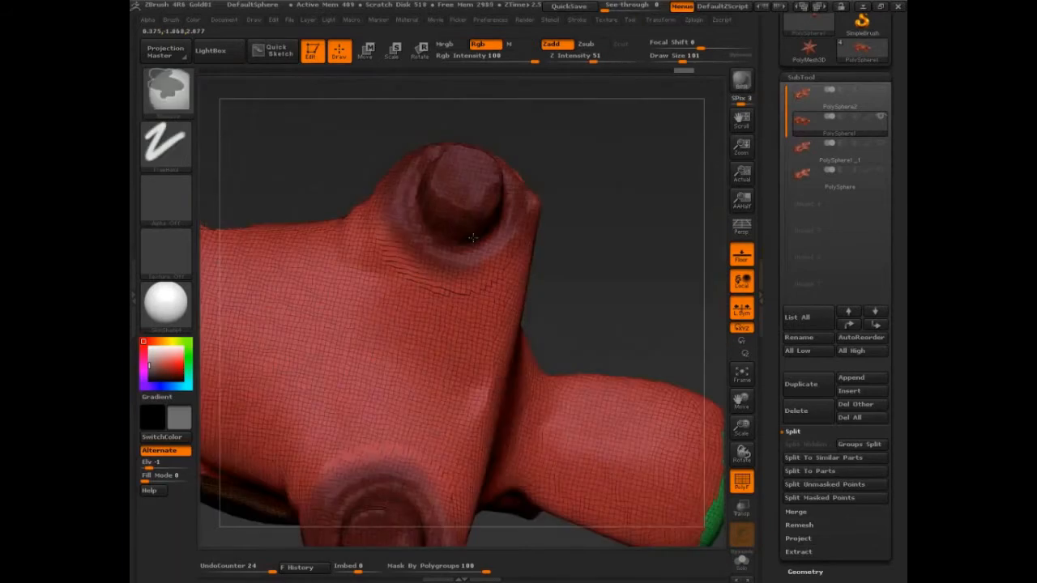
key(ctrl+w)
Flatten and shape the ends of the blue knobs.
right_drag(628, 184, 457, 194)
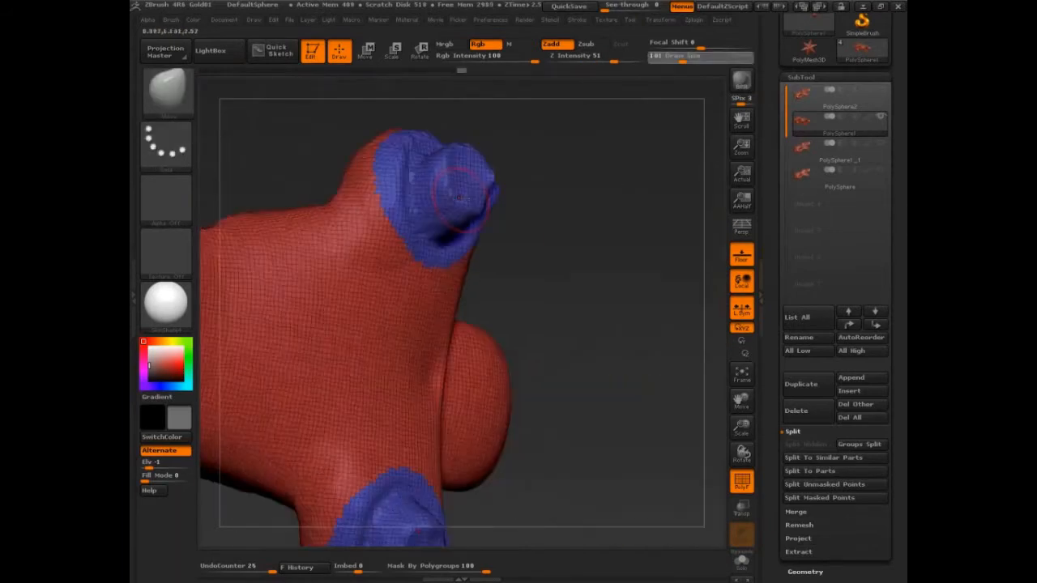
mouse_move(458, 194)
mouse_down()
mouse_move(474, 174)
mouse_move(454, 187)
mouse_up()
right_drag(551, 163, 454, 186)
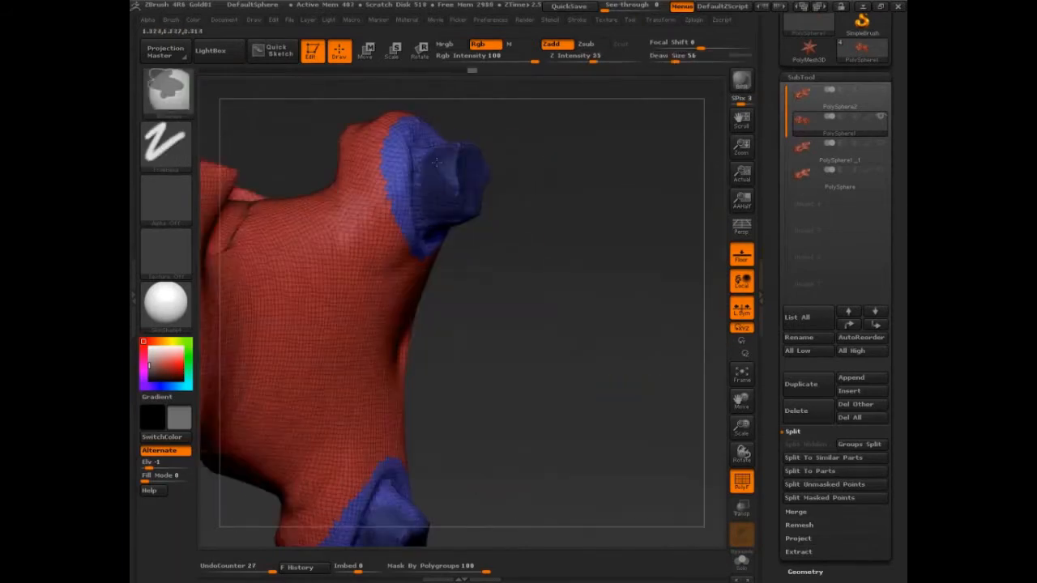
right_drag(567, 243, 454, 243)
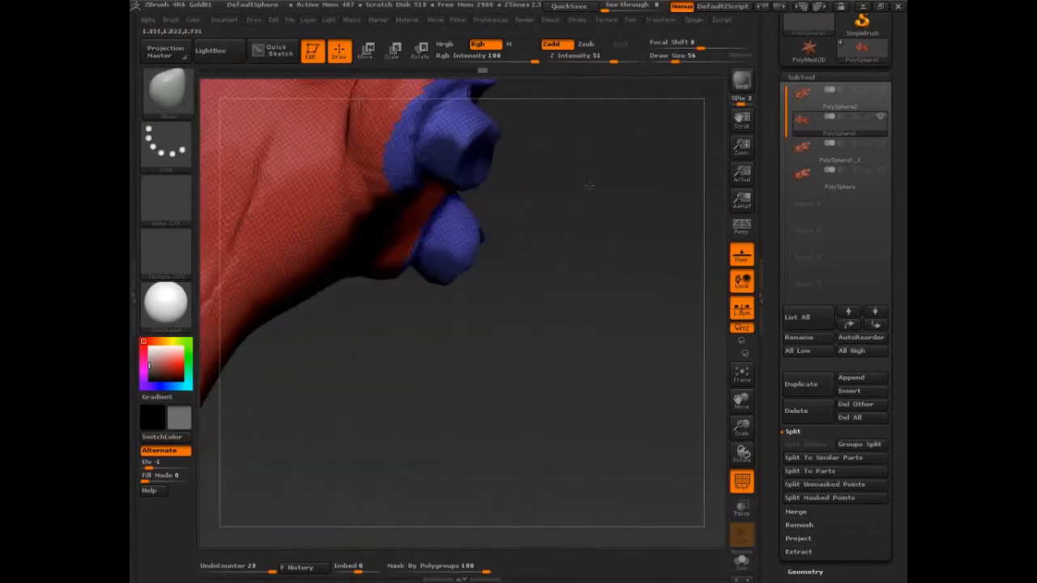
right_drag(527, 203, 486, 259)
mouse_move(462, 251)
mouse_down()
mouse_move(486, 264)
mouse_move(518, 243)
mouse_up()
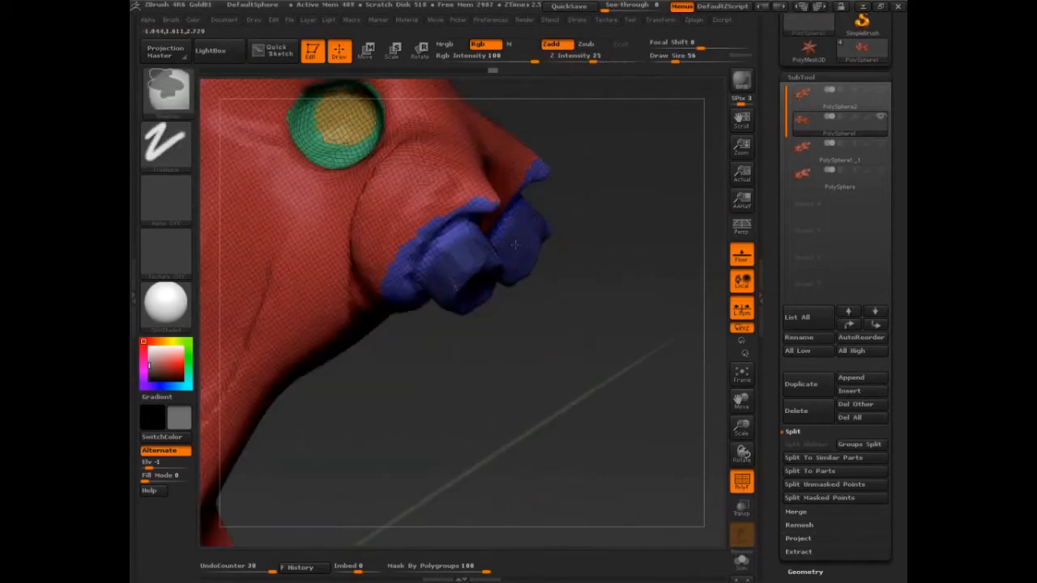
Group the knob tips as a pink polygroup and smooth and mask their surface.
mouse_move(625, 225)
right_down()
mouse_move(588, 237)
mouse_move(631, 299)
mouse_move(608, 199)
right_up()
ctrl+click(630, 300)
mouse_move(539, 267)
mouse_down()
mouse_move(534, 277)
mouse_move(545, 267)
mouse_up()
key(s)
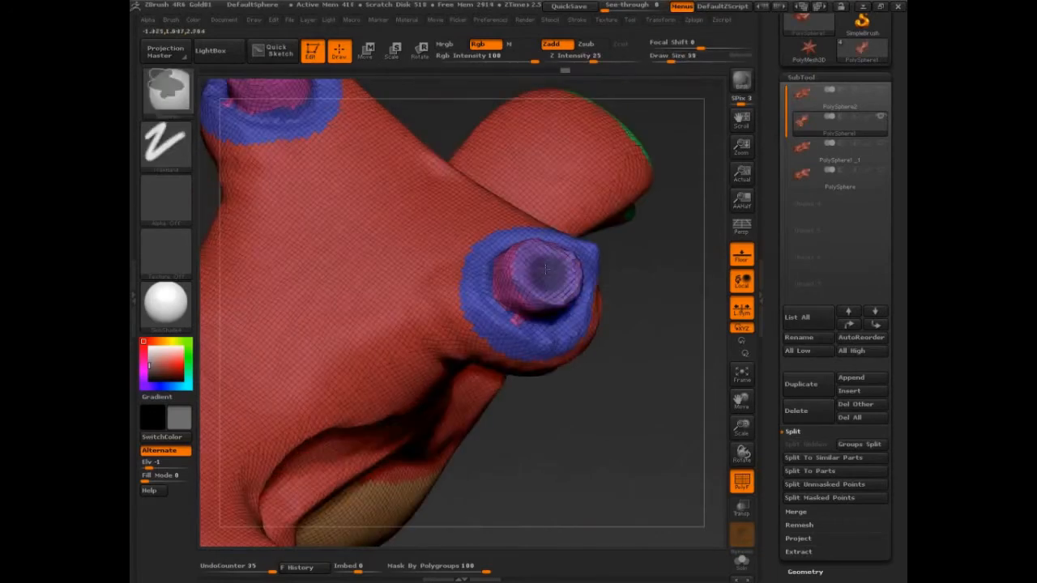
click(545, 270)
mouse_move(632, 348)
right_down()
mouse_move(660, 380)
mouse_move(624, 360)
right_up()
Make a blue polygroup stripe along the neck and lower the sculpting intensity.
mouse_move(559, 190)
mouse_down()
mouse_move(486, 260)
mouse_move(438, 266)
mouse_up()
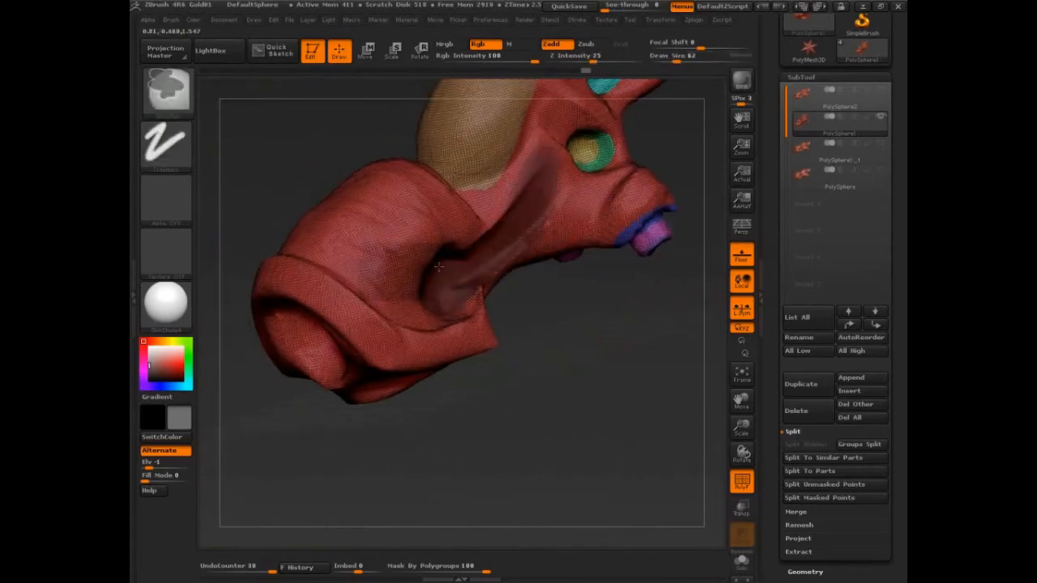
key(ctrl+w)
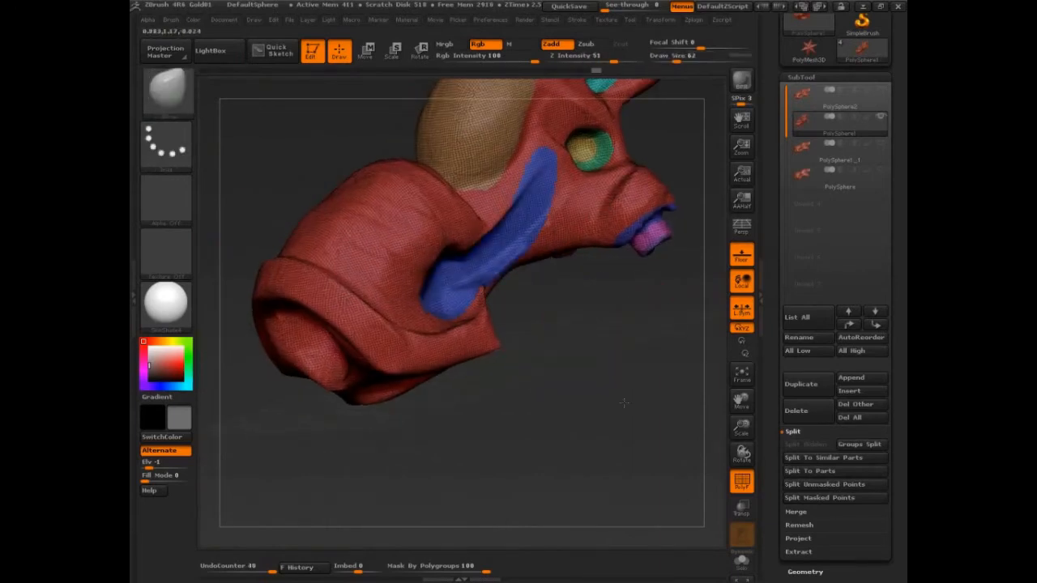
right_drag(623, 403, 502, 320)
drag(562, 356, 563, 381)
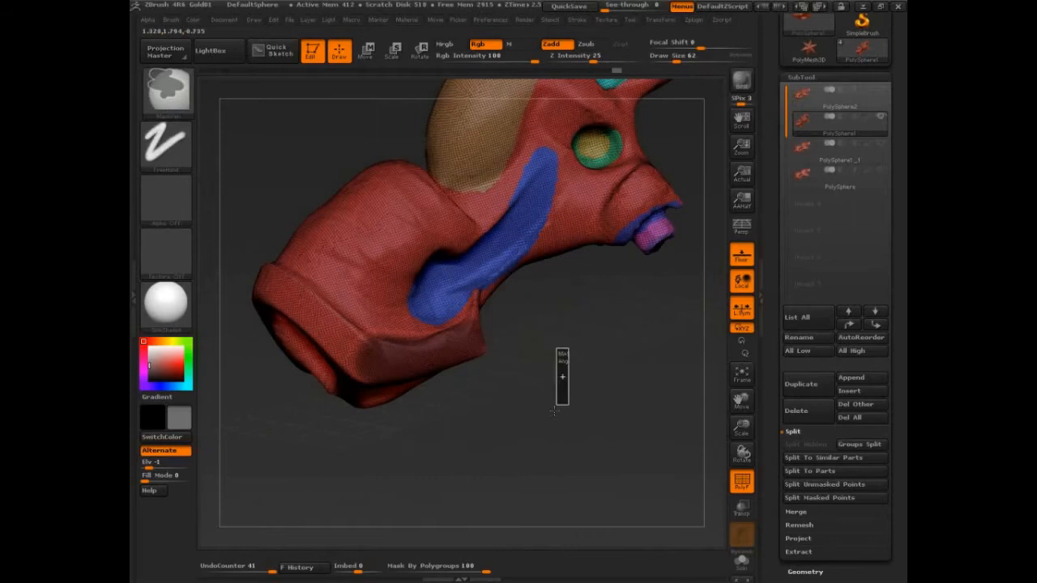
Smooth the lumpy surface inside and around the eye socket.
mouse_move(554, 411)
right_down()
mouse_move(605, 423)
mouse_move(559, 291)
right_up()
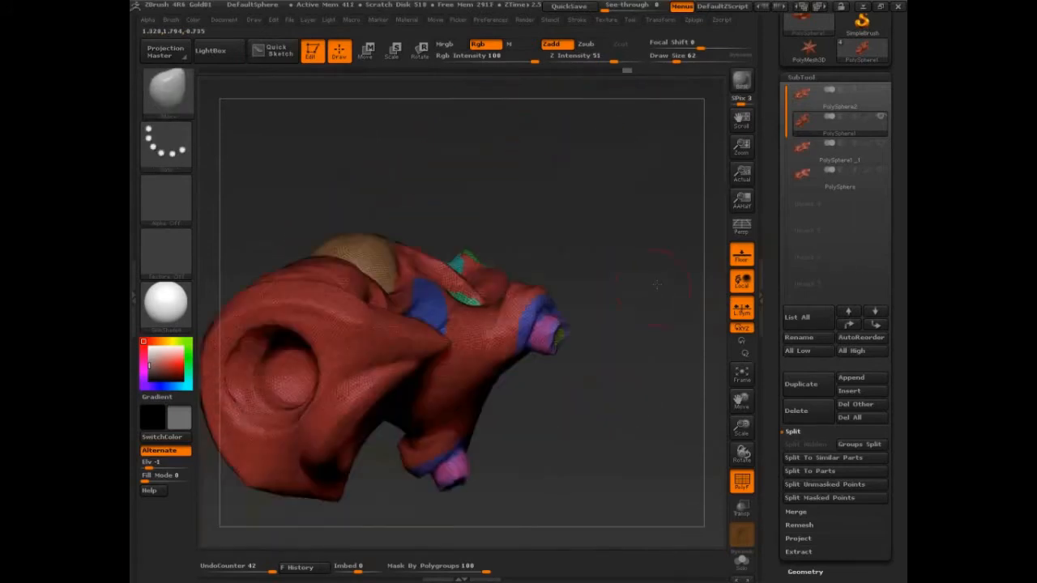
drag(332, 347, 268, 354)
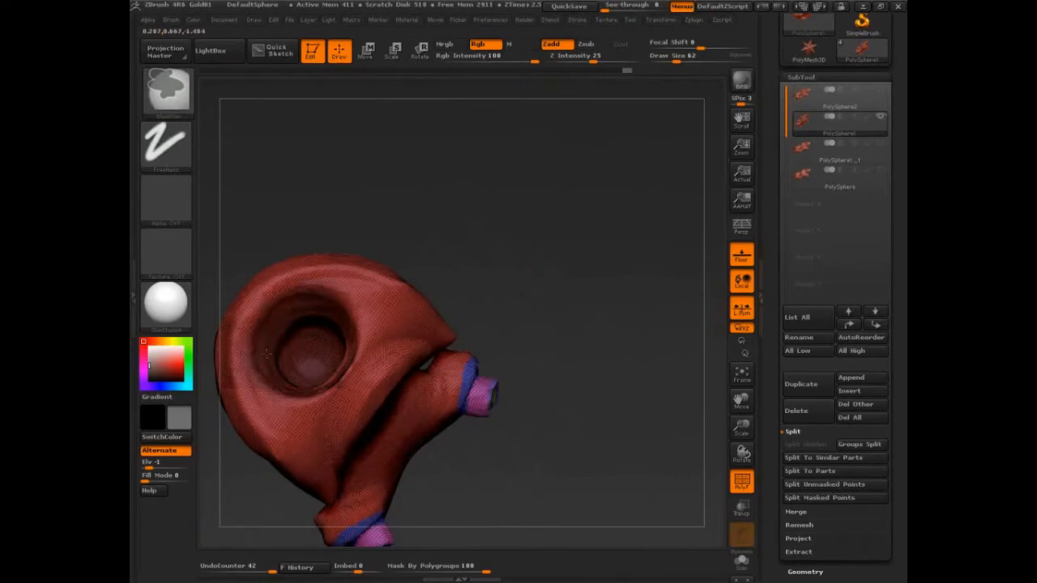
mouse_move(484, 268)
right_down()
mouse_move(454, 308)
mouse_move(454, 348)
right_up()
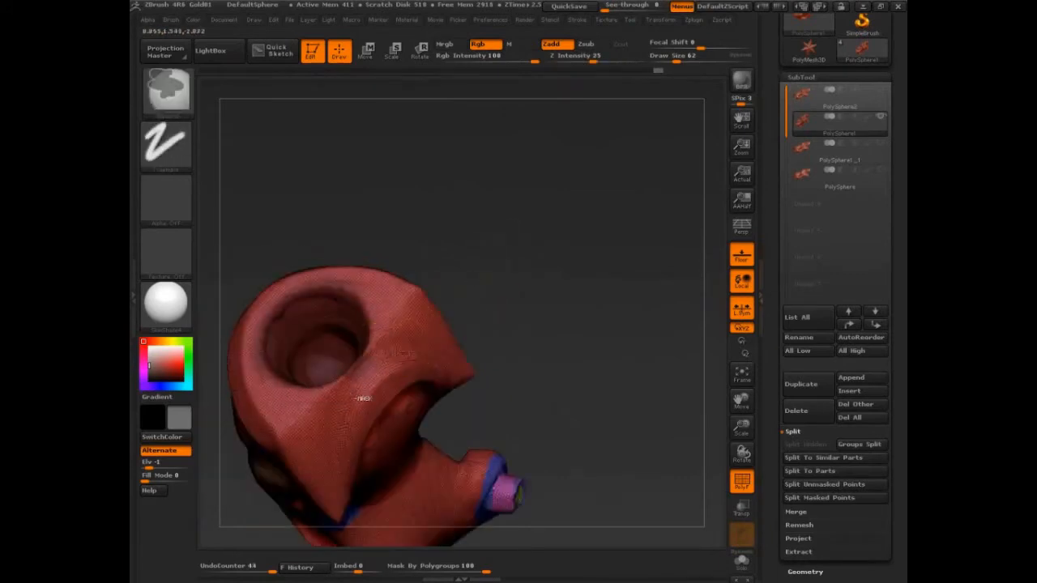
drag(357, 373, 365, 389)
mouse_move(567, 299)
right_down()
mouse_move(694, 291)
mouse_move(596, 213)
mouse_move(634, 341)
right_up()
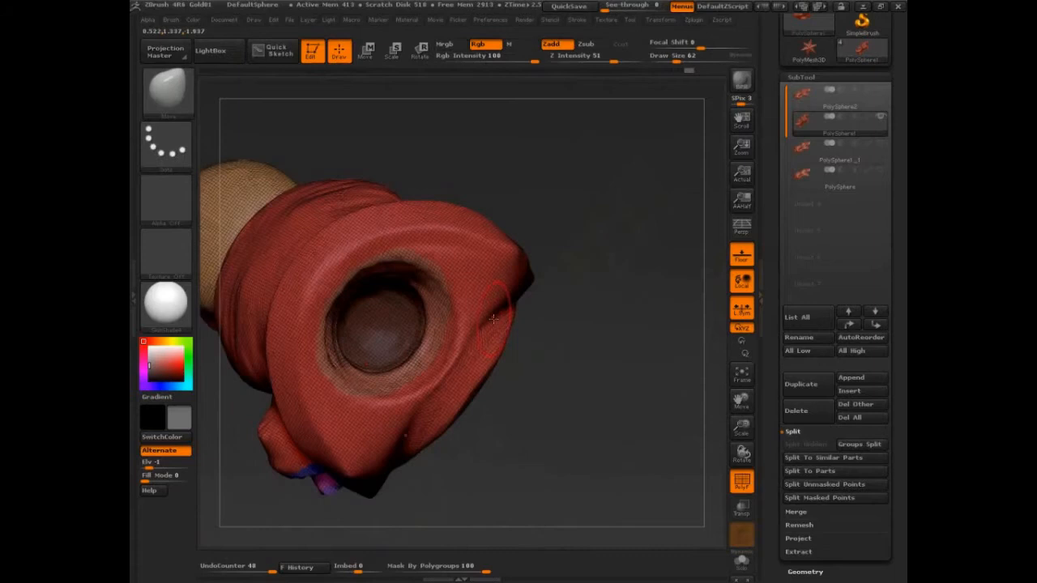
Turn the head to look into the mouth and smooth its inner surface.
drag(381, 324, 405, 348)
mouse_move(634, 364)
right_down()
mouse_move(620, 289)
mouse_move(616, 308)
right_up()
drag(389, 283, 422, 324)
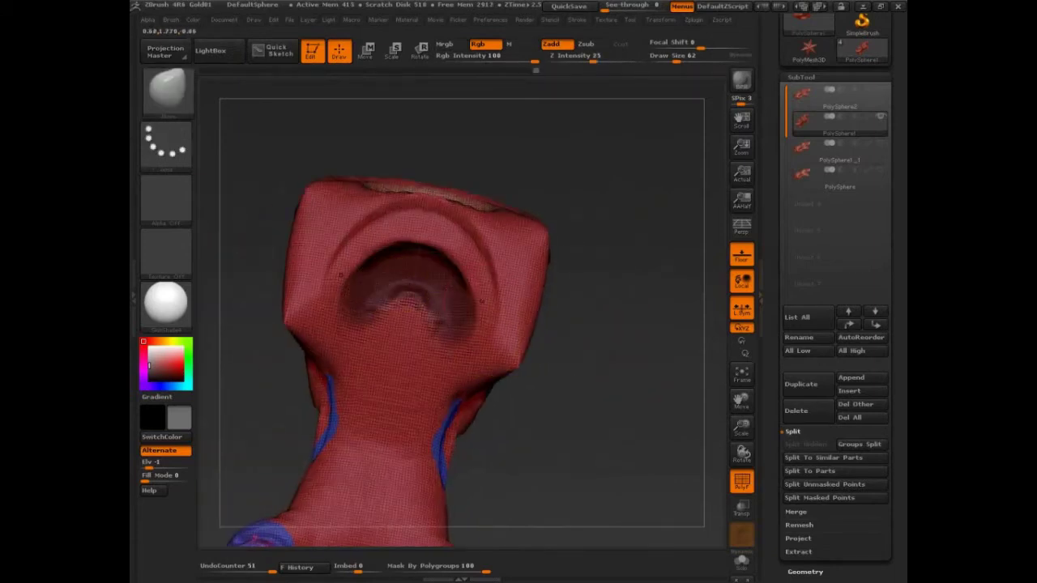
right_drag(616, 308, 601, 320)
key(shift)
shift+drag(340, 276, 486, 299)
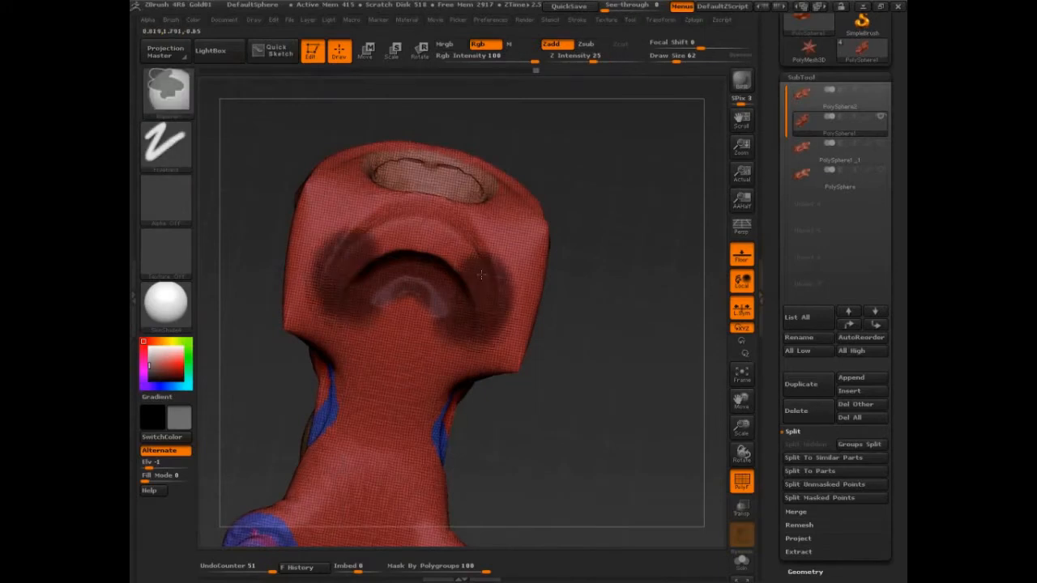
shift+drag(349, 235, 487, 227)
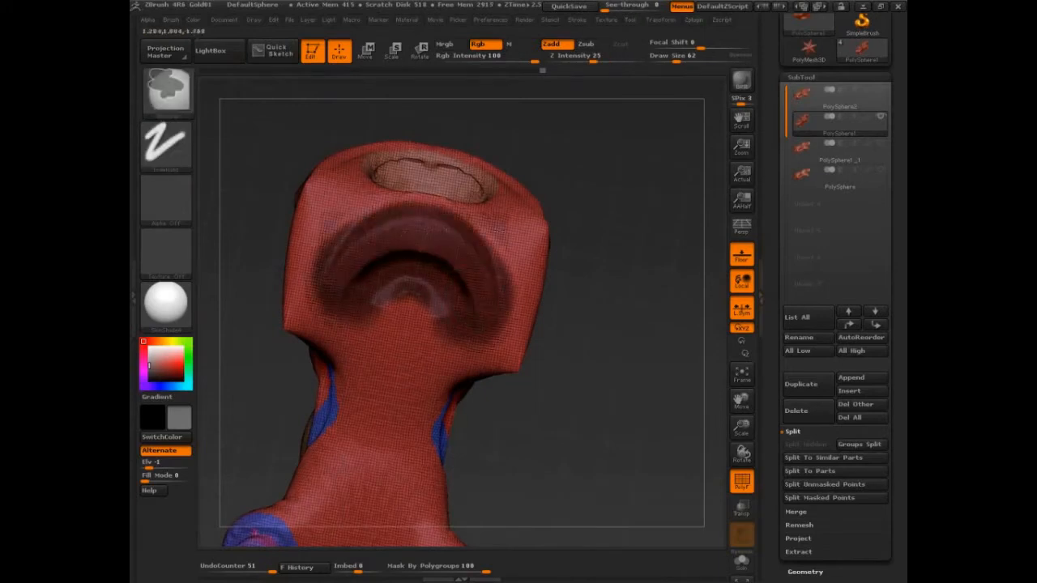
Mask the inside of the mouth cavity and turn it into a polygroup.
ctrl+alt+drag(324, 243, 502, 275)
ctrl+alt+drag(308, 284, 512, 357)
drag(454, 235, 487, 268)
drag(324, 259, 486, 349)
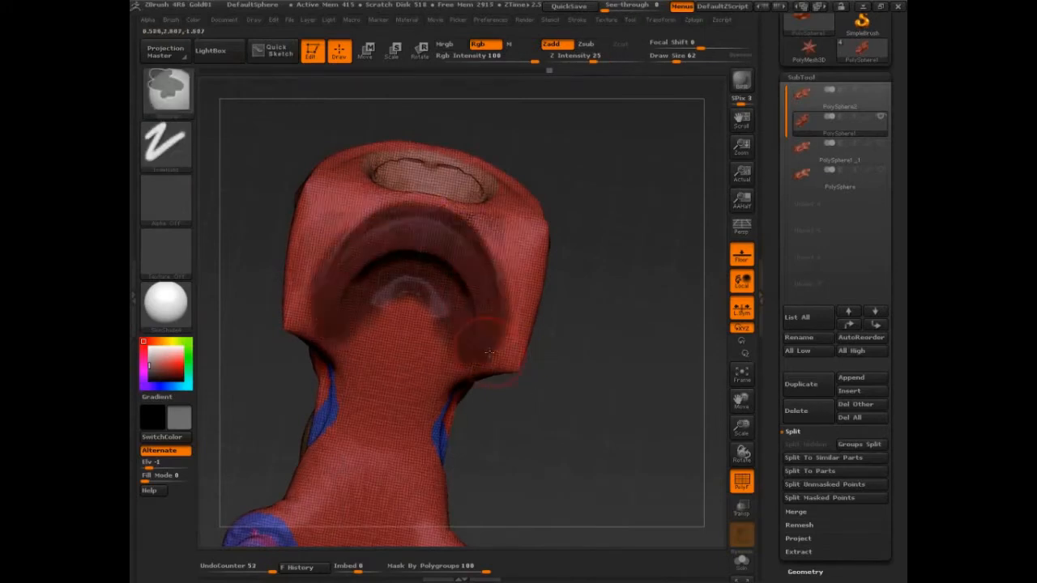
right_drag(583, 324, 527, 259)
drag(308, 348, 364, 356)
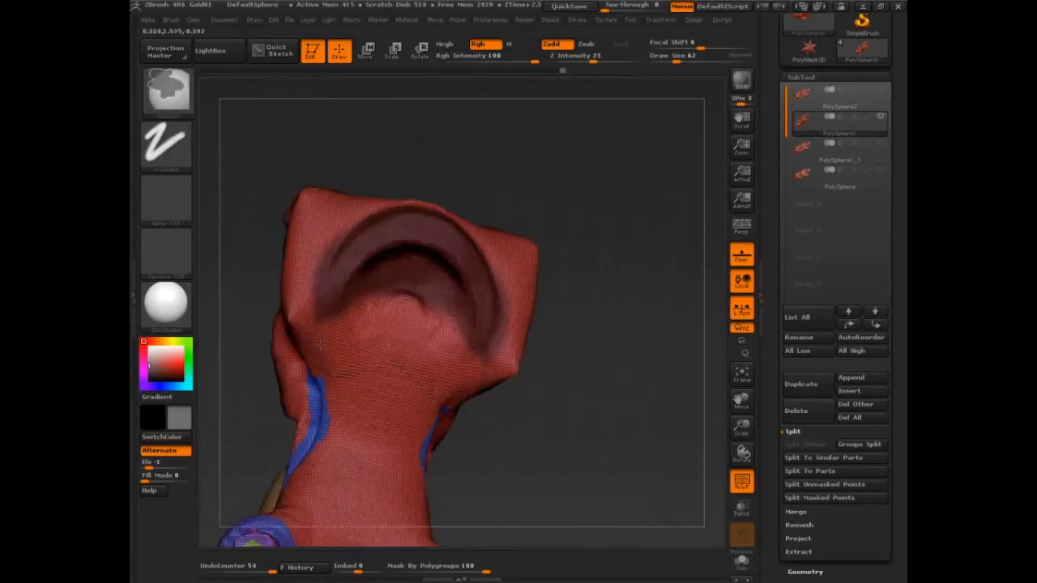
ctrl+drag(320, 260, 332, 308)
ctrl+drag(292, 267, 340, 325)
ctrl+drag(405, 259, 462, 316)
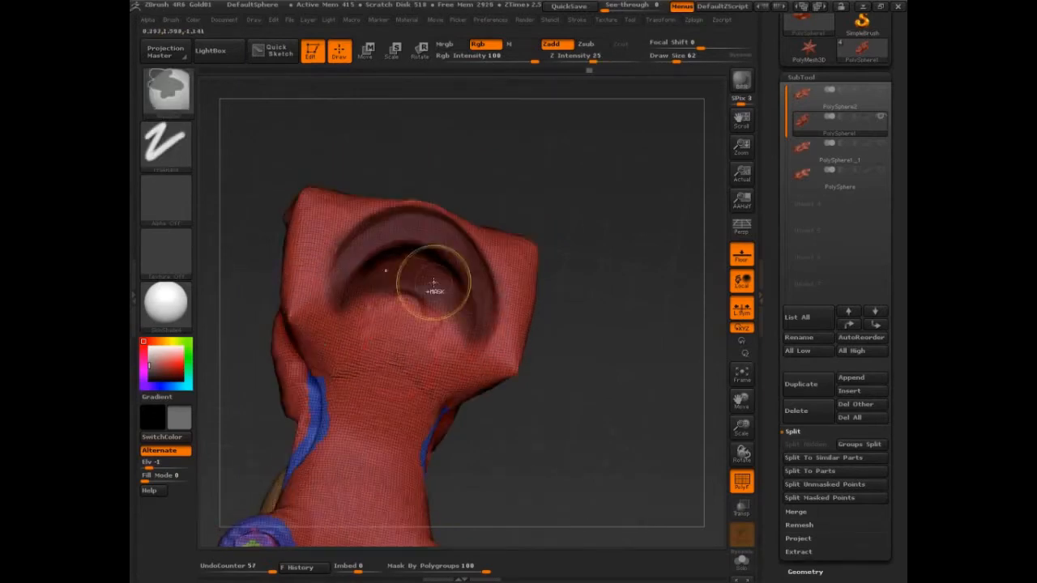
mouse_move(470, 275)
ctrl+mouse_down()
mouse_move(351, 314)
mouse_move(421, 291)
ctrl+mouse_up()
ctrl+drag(372, 243, 437, 316)
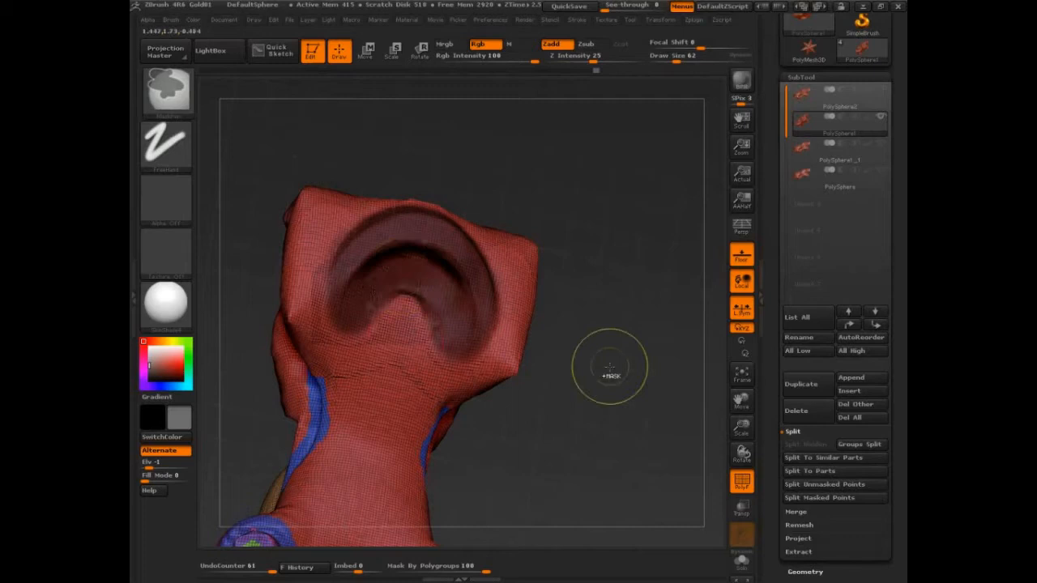
key(ctrl+w)
Deepen the mouth cavity and split the hollow into further yellow and blue polygroups.
drag(610, 366, 646, 342)
key(shift+f)
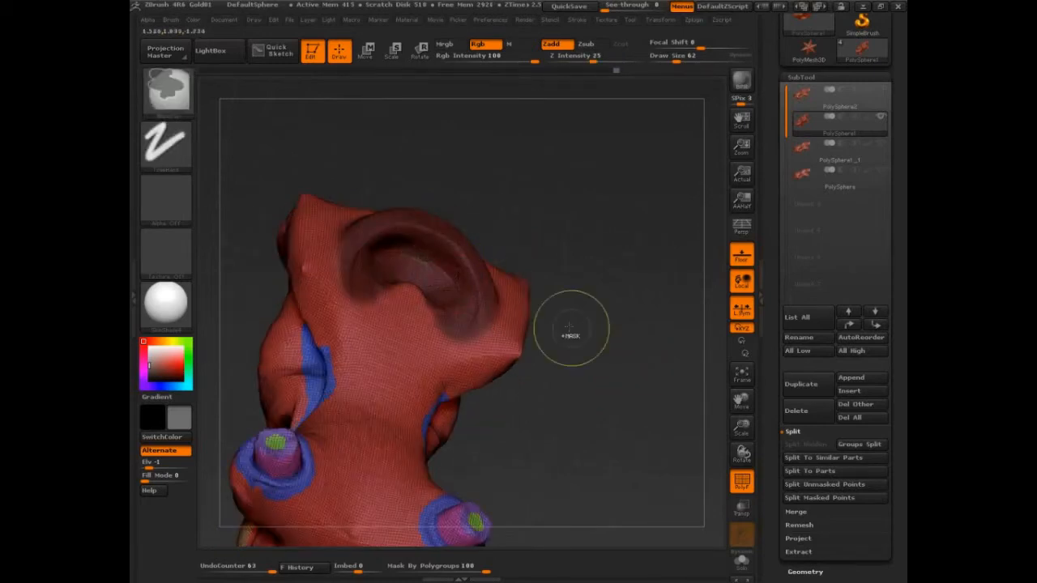
key(ctrl+w)
right_drag(583, 305, 559, 292)
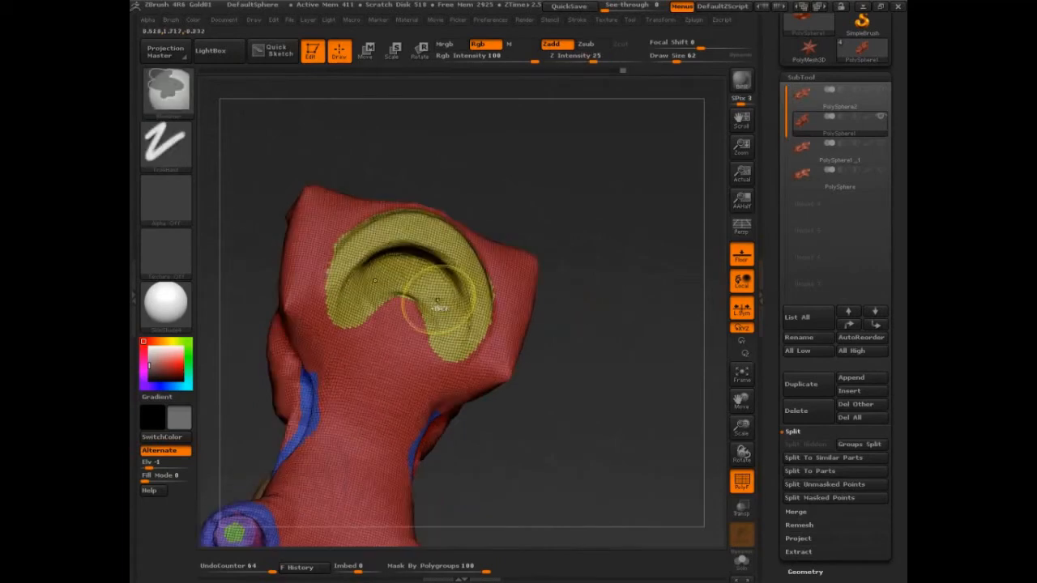
drag(389, 268, 445, 300)
key(ctrl+w)
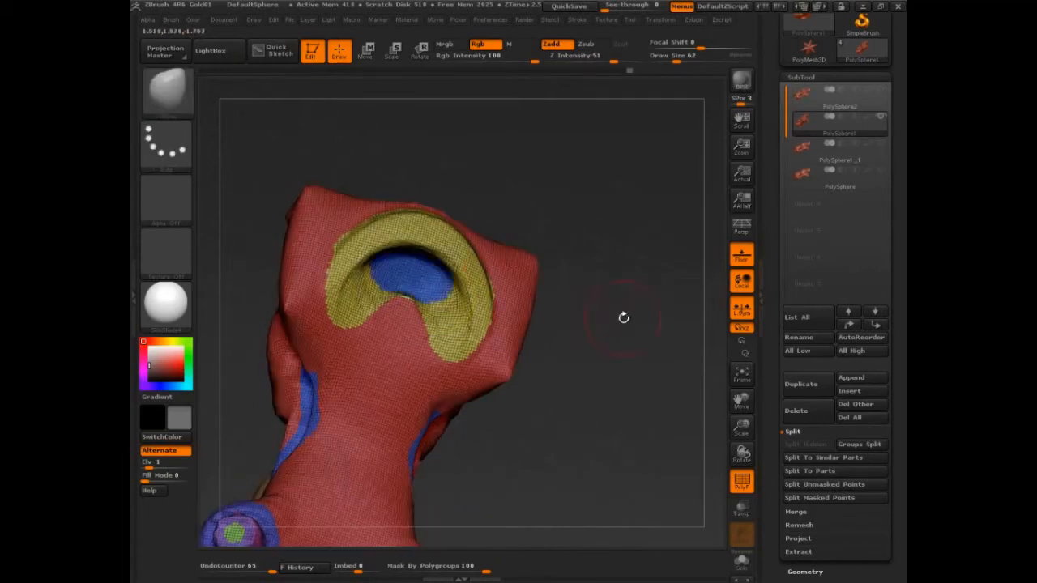
mouse_move(628, 290)
right_down()
mouse_move(612, 356)
mouse_move(503, 300)
mouse_move(641, 257)
mouse_move(568, 341)
mouse_move(647, 438)
mouse_move(567, 421)
mouse_move(535, 454)
mouse_move(590, 433)
mouse_move(527, 422)
mouse_move(654, 398)
mouse_move(616, 405)
mouse_move(599, 421)
mouse_move(631, 377)
mouse_move(600, 389)
mouse_move(567, 372)
right_up()
Undo a stray mark and sculpt the area near the snout.
ctrl+drag(493, 187, 510, 174)
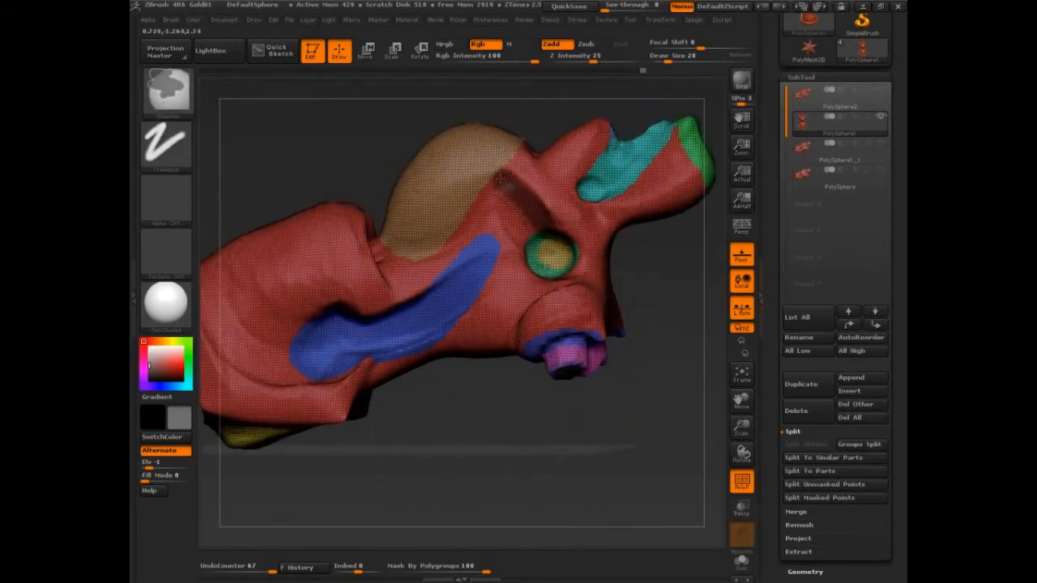
key(ctrl+z)
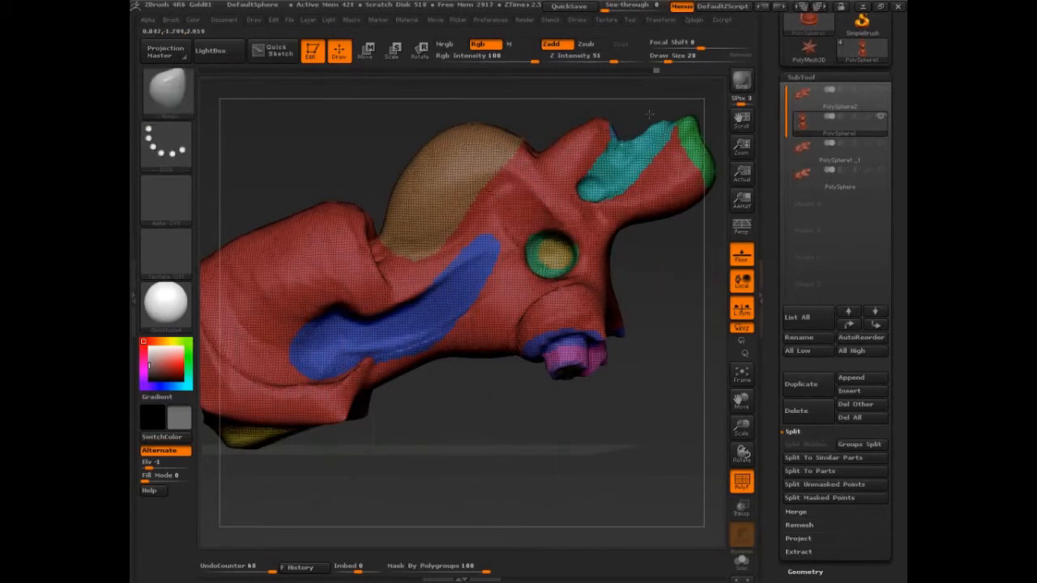
mouse_move(648, 118)
right_down()
mouse_move(670, 261)
mouse_move(661, 405)
right_up()
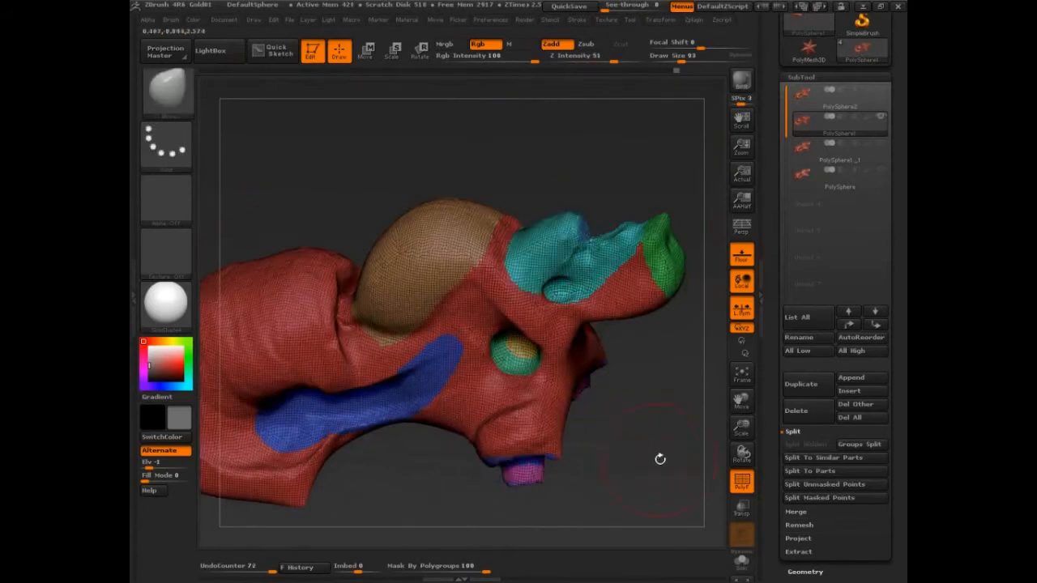
right_drag(661, 460, 660, 381)
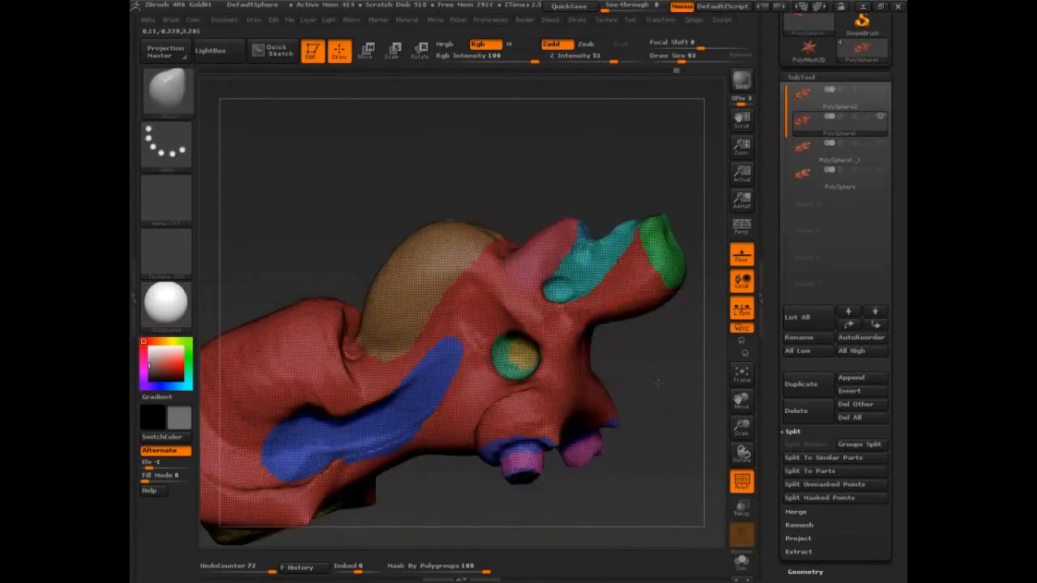
right_drag(658, 385, 658, 325)
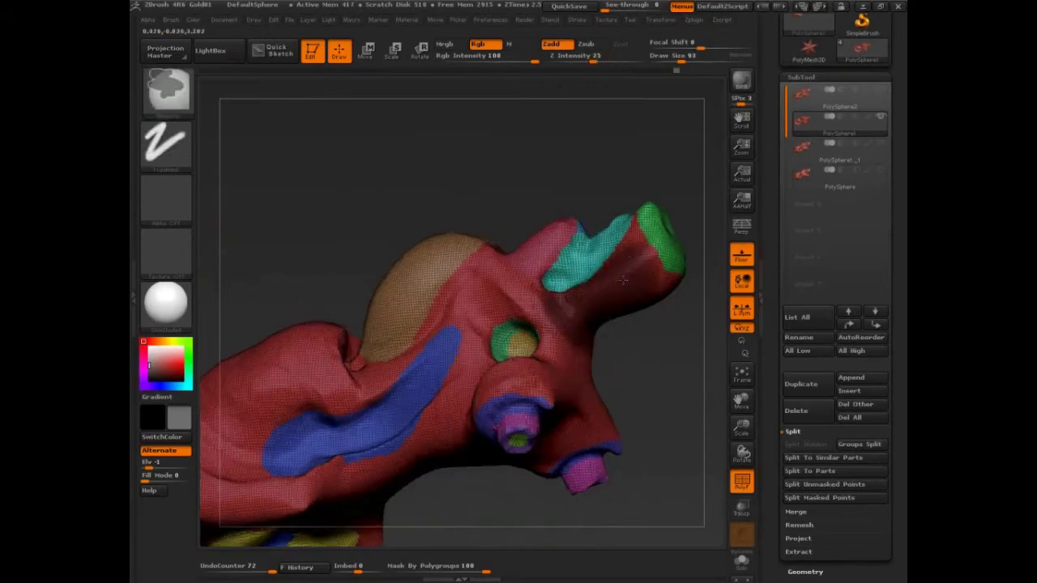
drag(567, 324, 674, 277)
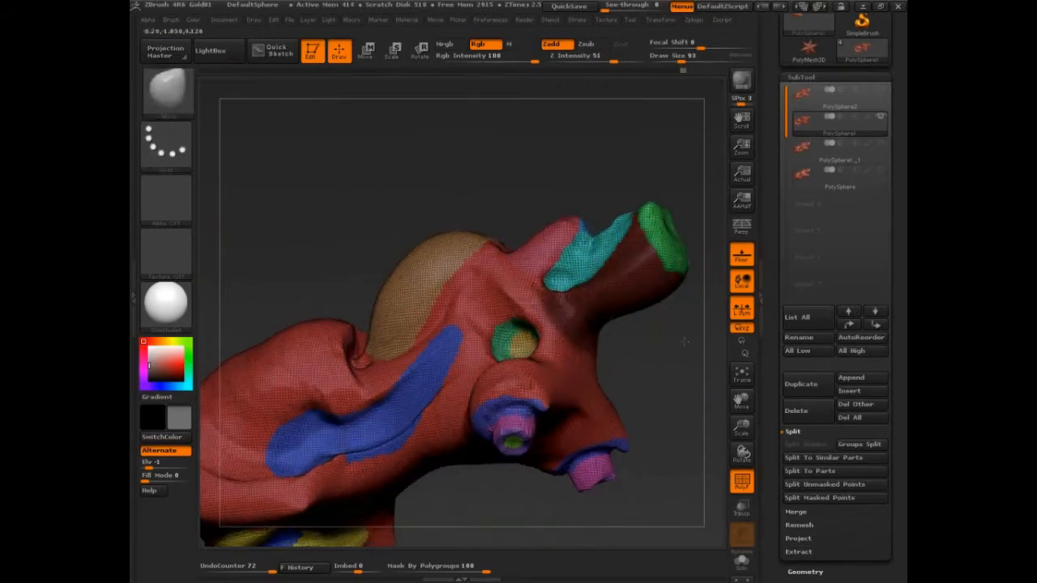
right_drag(568, 292, 616, 356)
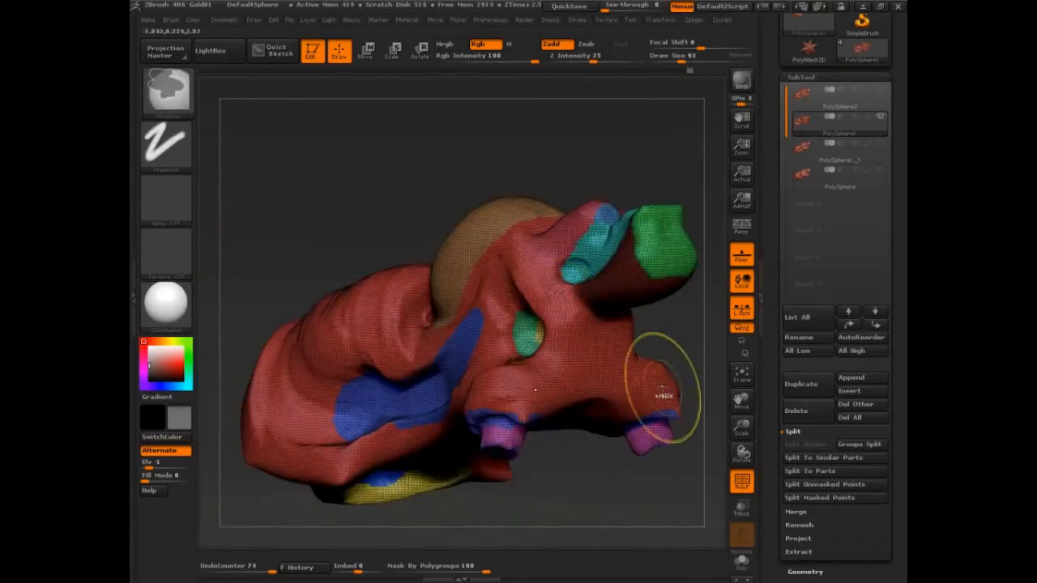
Paint a purple polygroup on the snout and smooth the mouth area.
drag(584, 267, 680, 243)
mouse_move(674, 324)
right_down()
mouse_move(675, 303)
mouse_move(624, 298)
mouse_move(699, 278)
mouse_move(539, 455)
mouse_move(503, 348)
right_up()
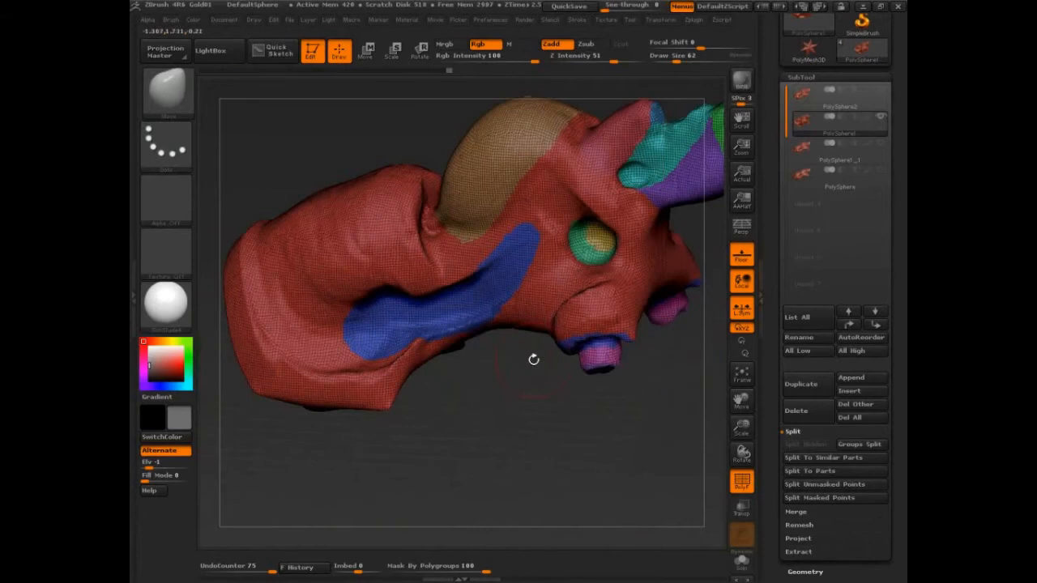
right_drag(583, 371, 596, 421)
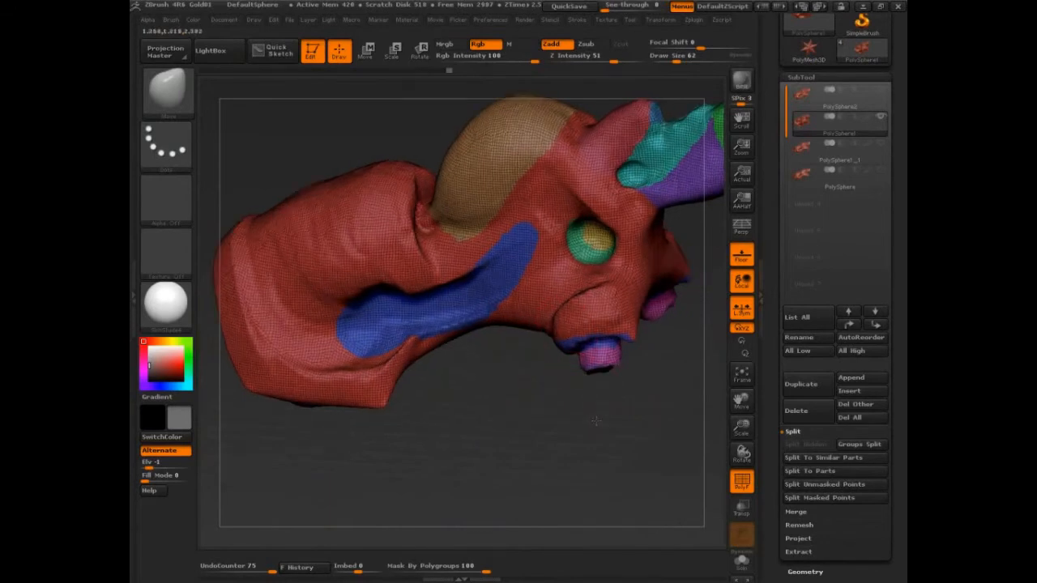
mouse_move(551, 308)
mouse_down()
mouse_move(600, 324)
mouse_move(616, 316)
mouse_up()
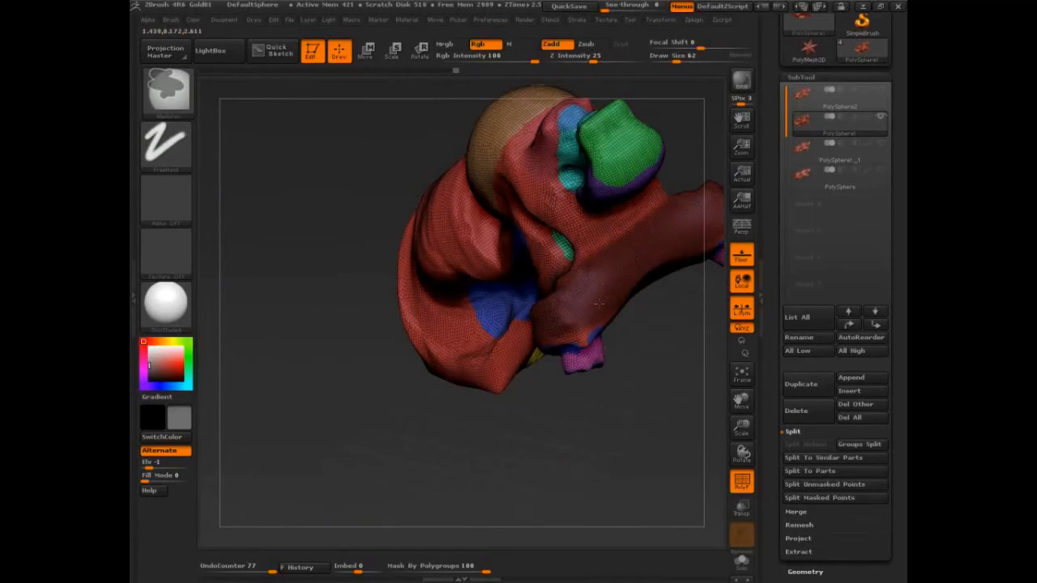
right_drag(656, 377, 673, 371)
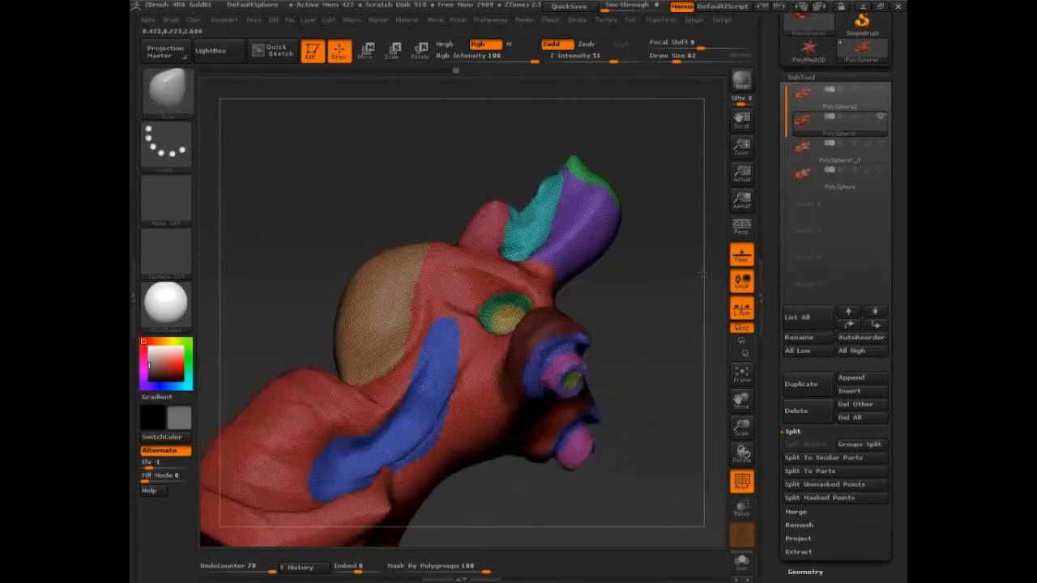
mouse_move(701, 274)
mouse_down()
mouse_move(677, 263)
mouse_move(568, 365)
mouse_up()
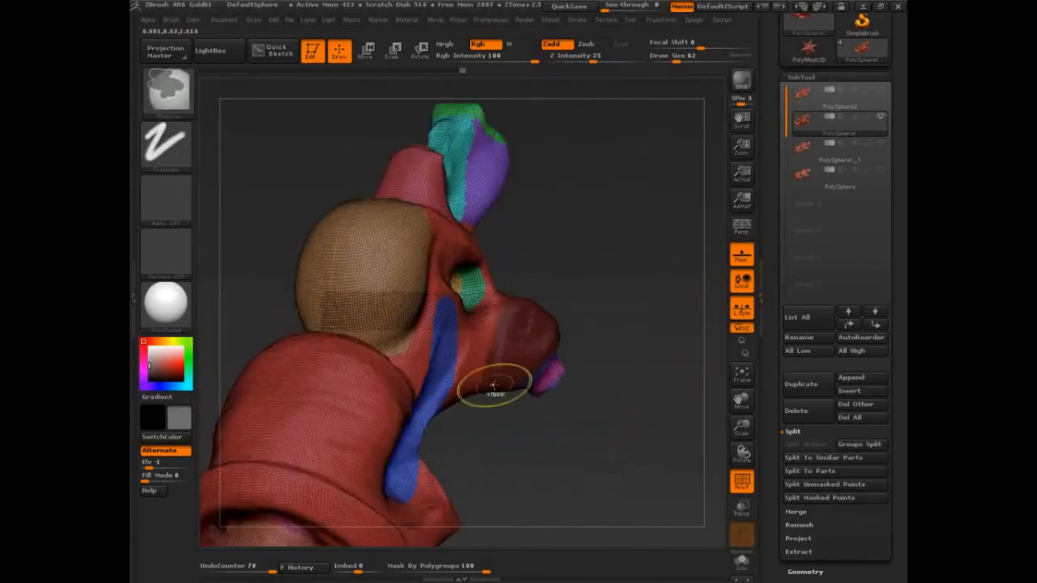
Refine the head surface and extend the purple paint across the lower snout.
drag(633, 380, 632, 324)
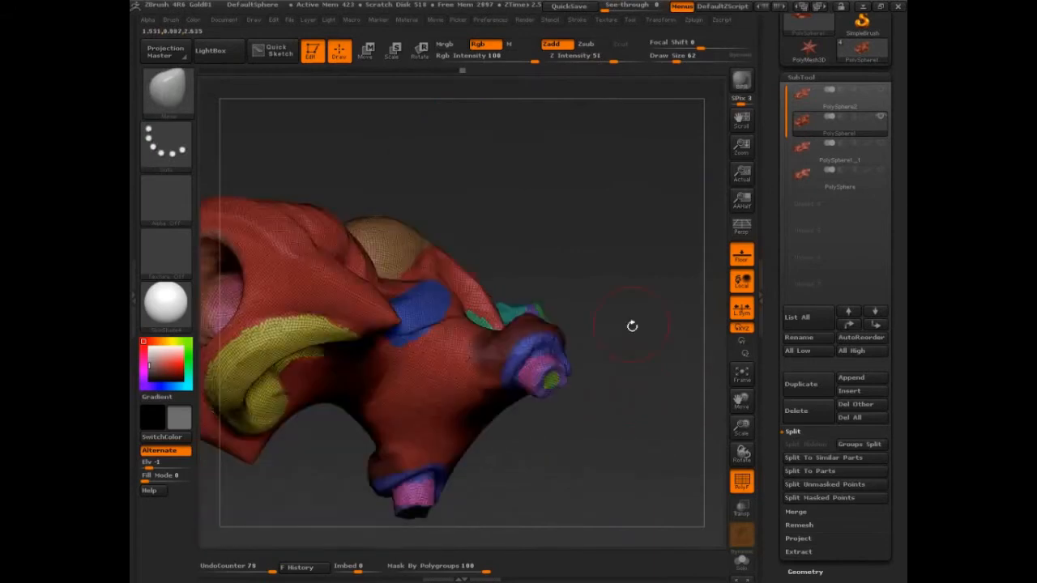
drag(519, 267, 503, 292)
drag(454, 340, 487, 330)
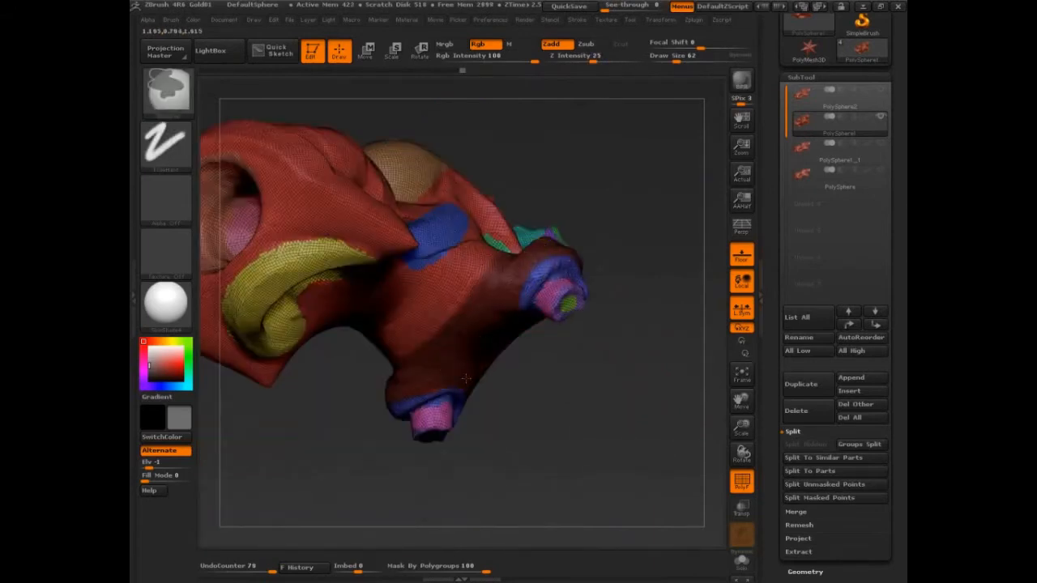
drag(470, 365, 462, 379)
key(b)
mouse_move(600, 405)
mouse_down()
mouse_move(606, 387)
mouse_move(585, 342)
mouse_move(616, 308)
mouse_up()
drag(486, 365, 551, 340)
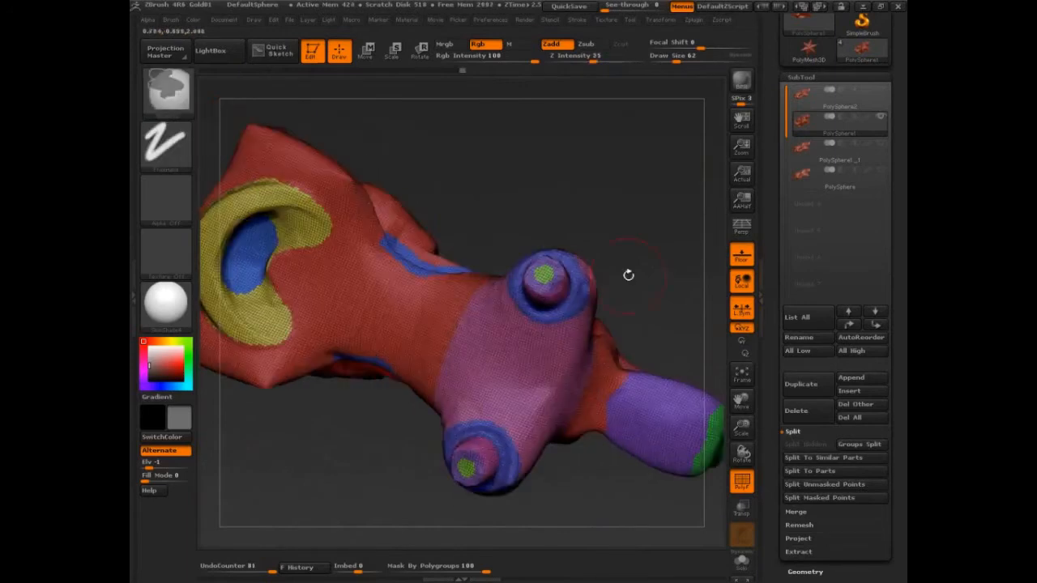
mouse_move(628, 276)
mouse_down()
mouse_move(688, 447)
mouse_move(681, 389)
mouse_up()
drag(526, 364, 624, 373)
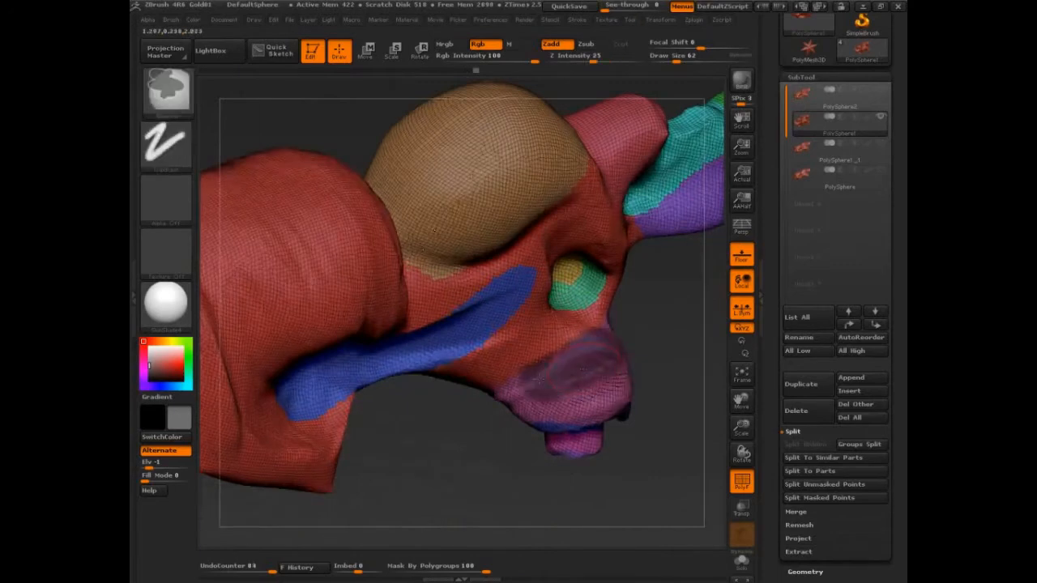
mouse_move(519, 381)
mouse_down()
mouse_move(677, 379)
mouse_move(681, 421)
mouse_move(648, 454)
mouse_up()
Load the CreaseCurve brush from the brush library and dismiss its usage note.
click(168, 91)
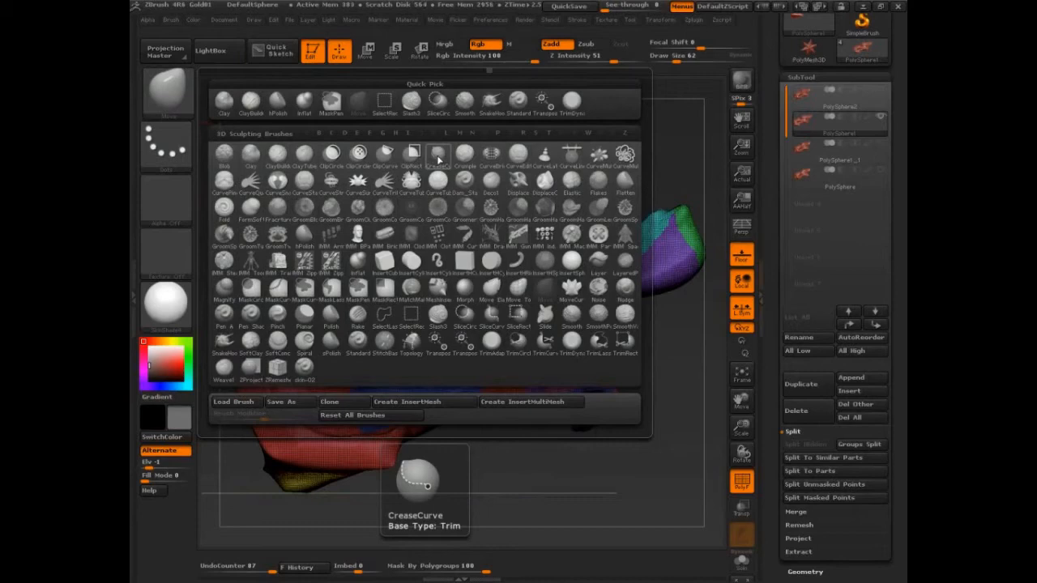
click(438, 159)
click(393, 186)
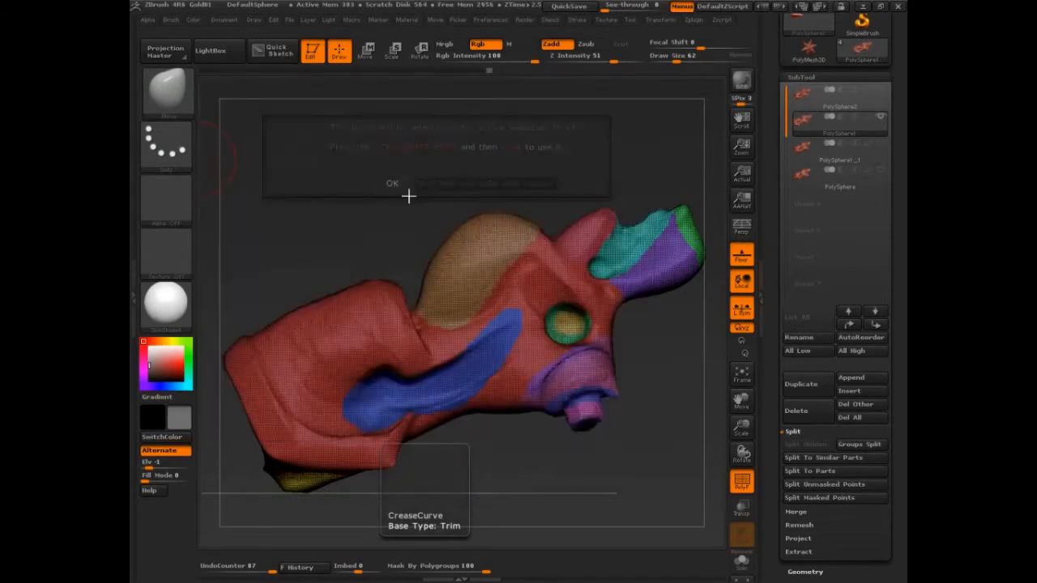
mouse_move(670, 380)
right_down()
mouse_move(583, 430)
mouse_move(603, 449)
mouse_move(635, 366)
right_up()
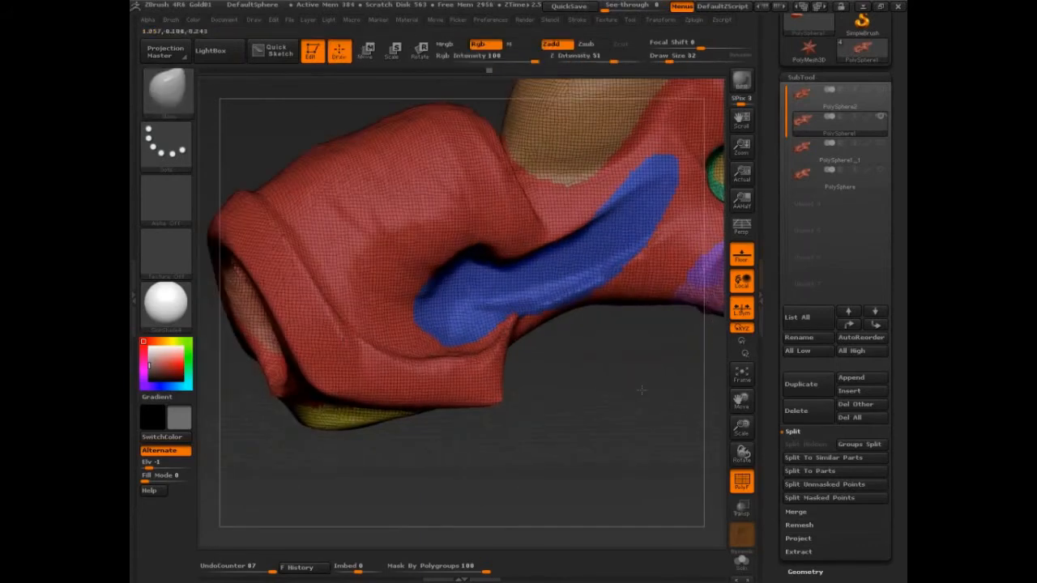
Shrink the brush and slice a flat cut down the red rim of the head's front.
key(s)
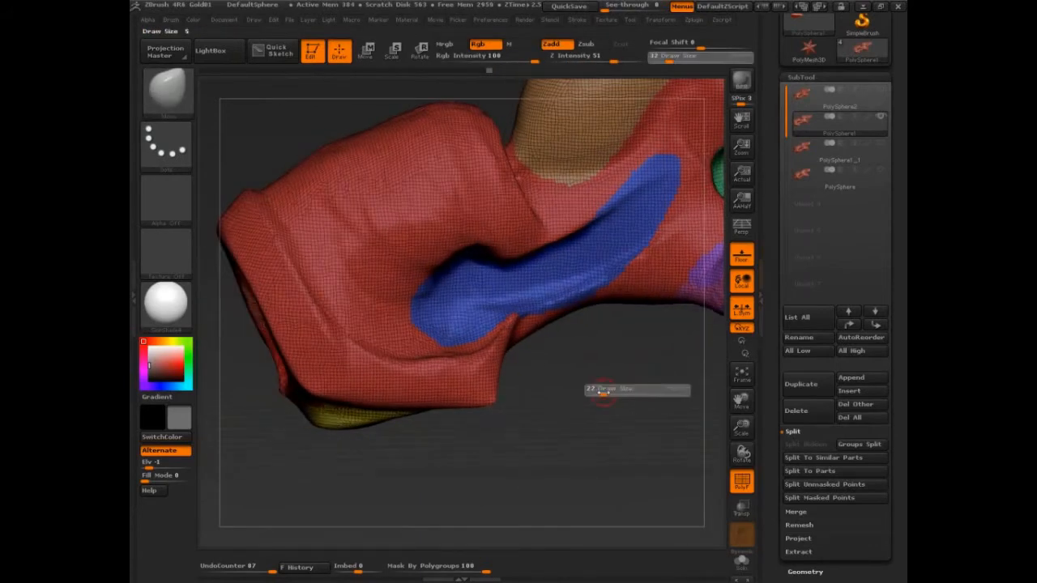
right_drag(604, 391, 487, 324)
drag(280, 182, 313, 219)
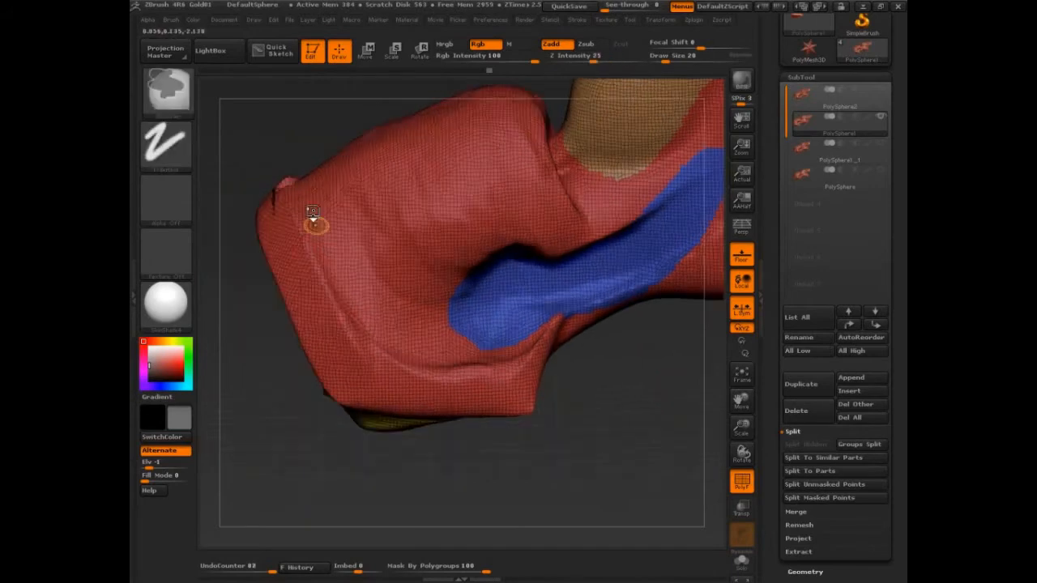
key(b)
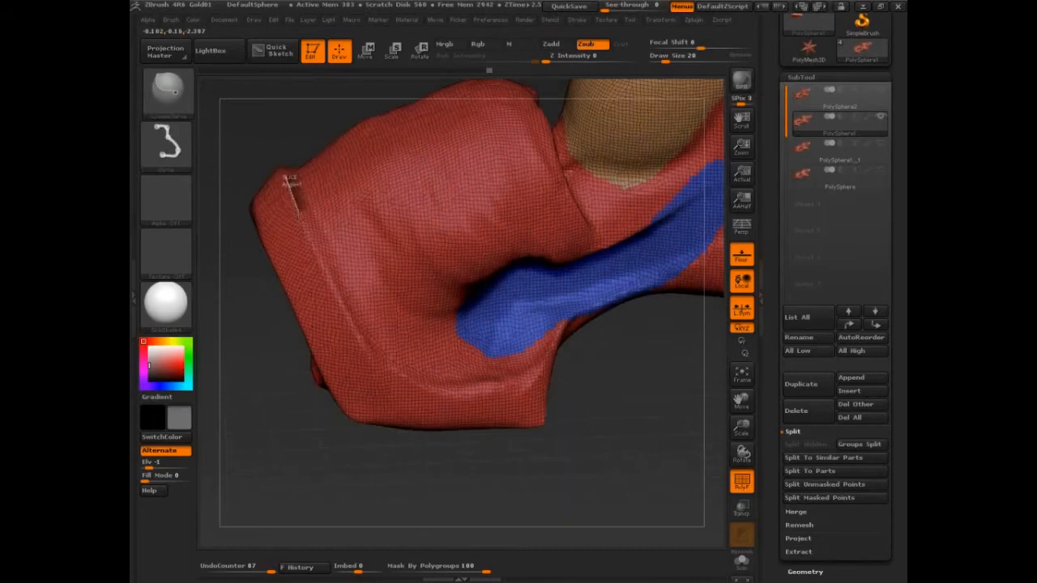
drag(290, 180, 357, 324)
drag(316, 243, 401, 395)
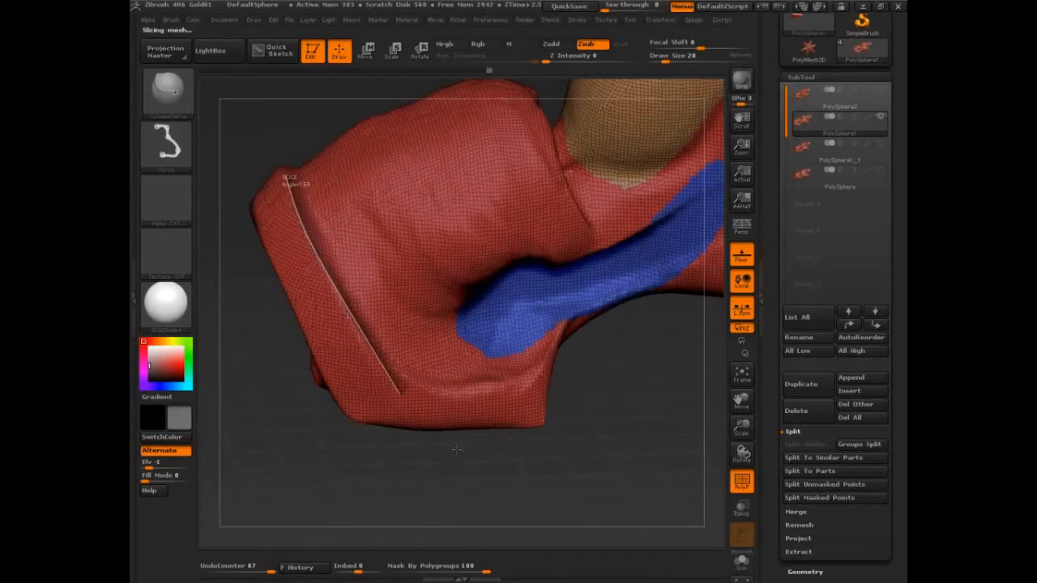
mouse_move(513, 476)
mouse_down()
mouse_move(462, 323)
mouse_move(625, 456)
mouse_move(578, 414)
mouse_move(249, 229)
mouse_up()
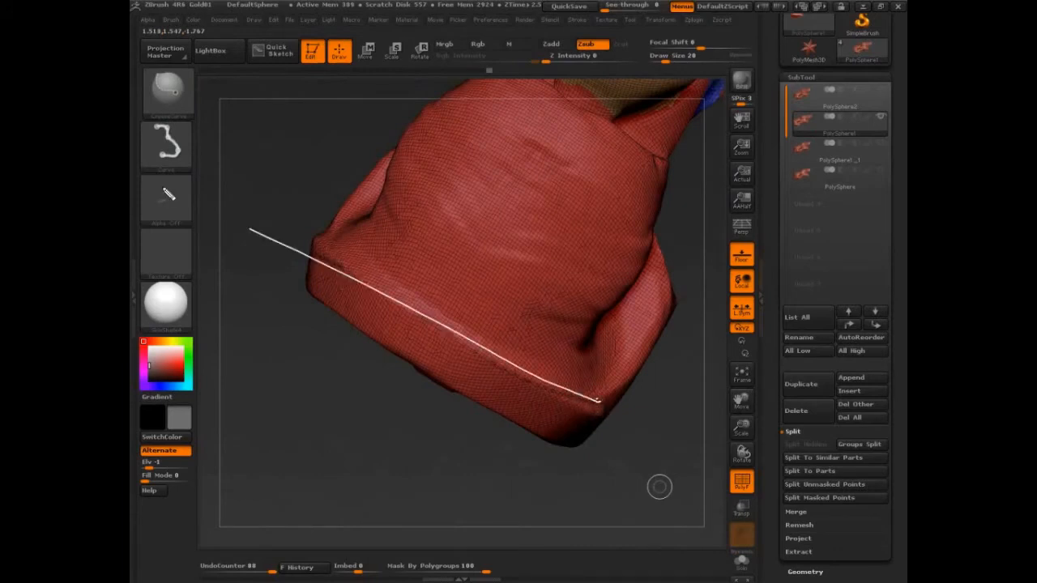
click(659, 487)
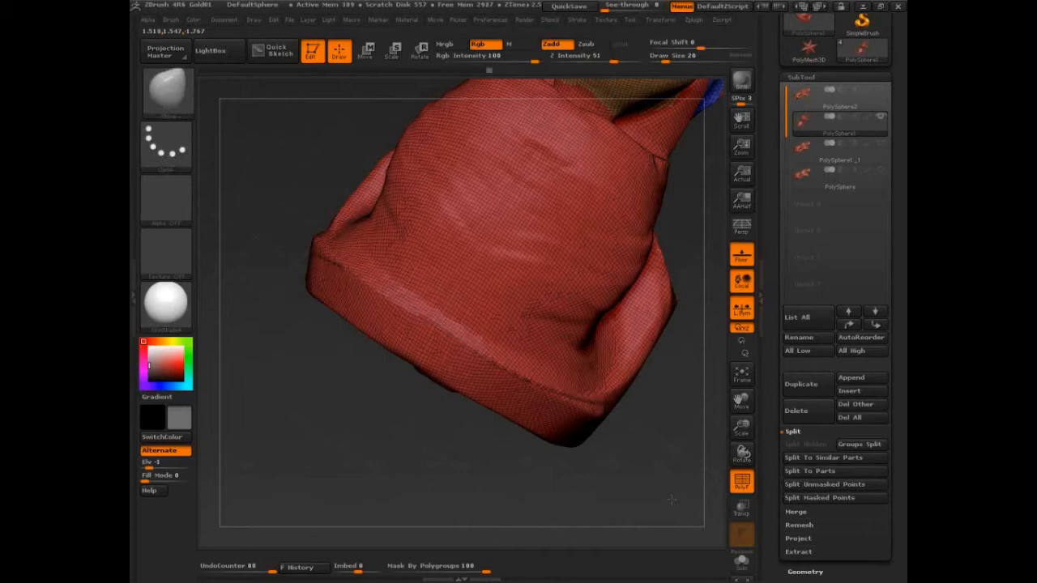
Cut further slice lines down the mesh and along its edge.
mouse_move(669, 499)
mouse_down()
mouse_move(600, 413)
mouse_move(570, 439)
mouse_move(644, 231)
mouse_move(565, 215)
mouse_move(491, 233)
mouse_up()
mouse_move(382, 158)
ctrl+shift+mouse_down()
mouse_move(454, 312)
mouse_move(543, 378)
mouse_move(645, 377)
ctrl+shift+mouse_up()
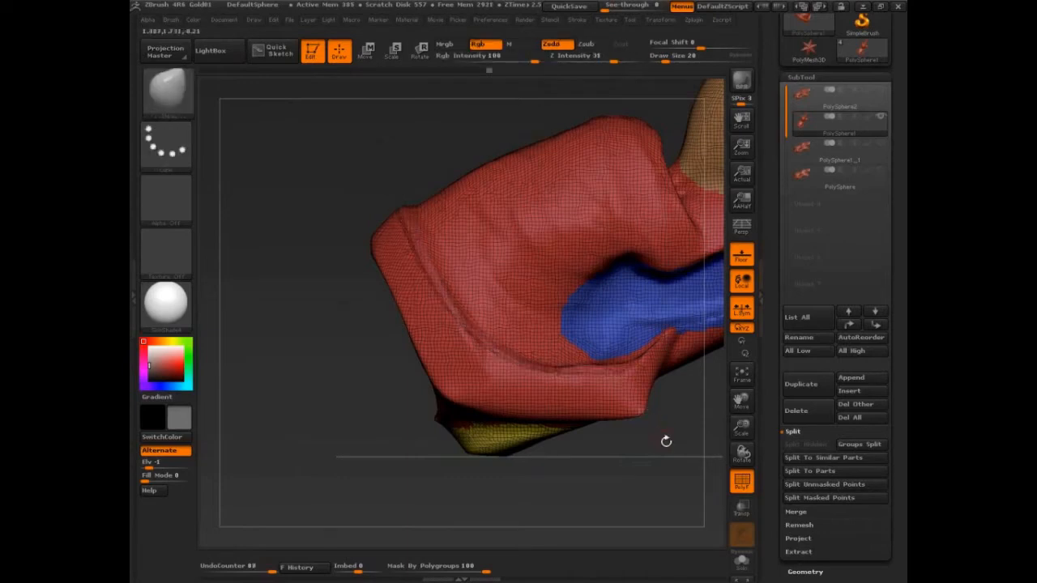
drag(686, 446, 668, 452)
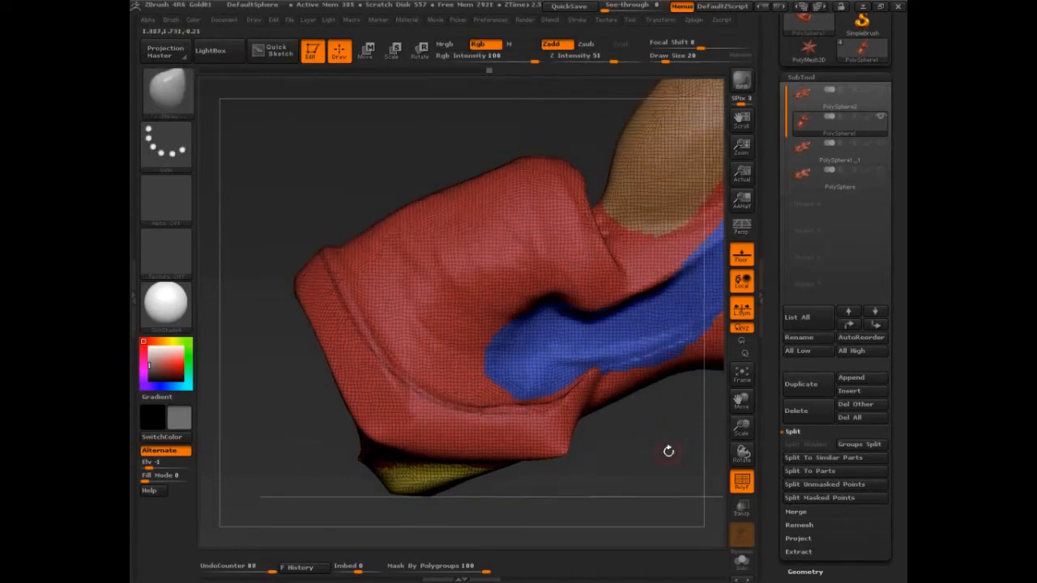
key(b)
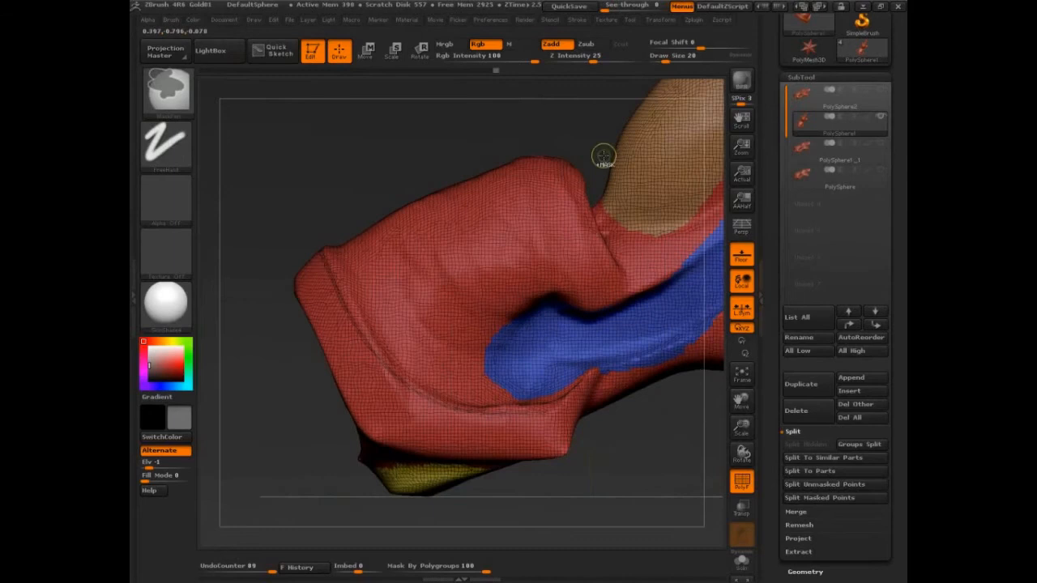
ctrl+shift+drag(567, 128, 617, 272)
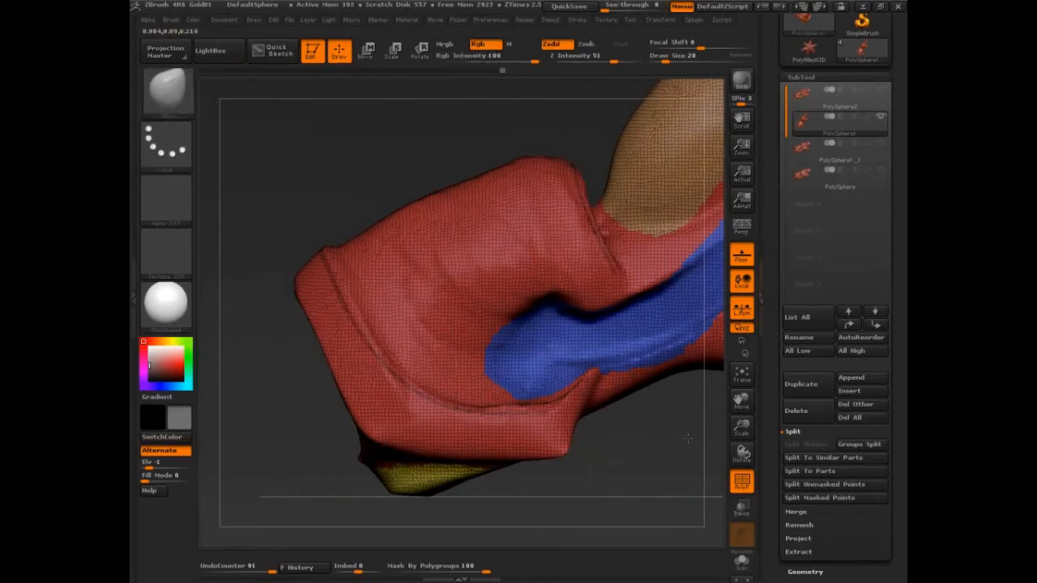
Slice across the snout's upper edges with the slicing curve brush.
right_drag(685, 442, 486, 365)
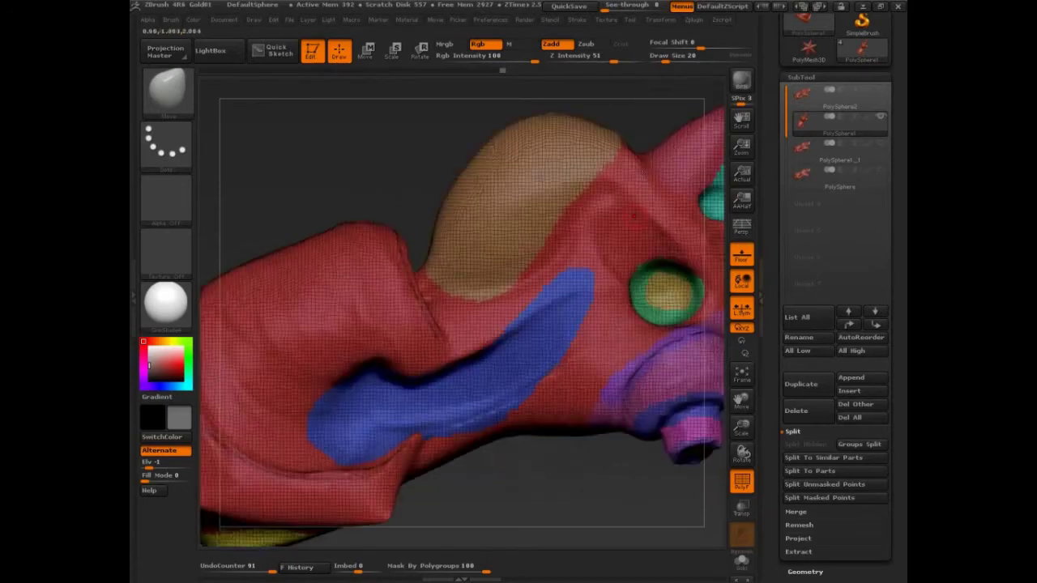
right_drag(640, 175, 614, 127)
key(ctrl)
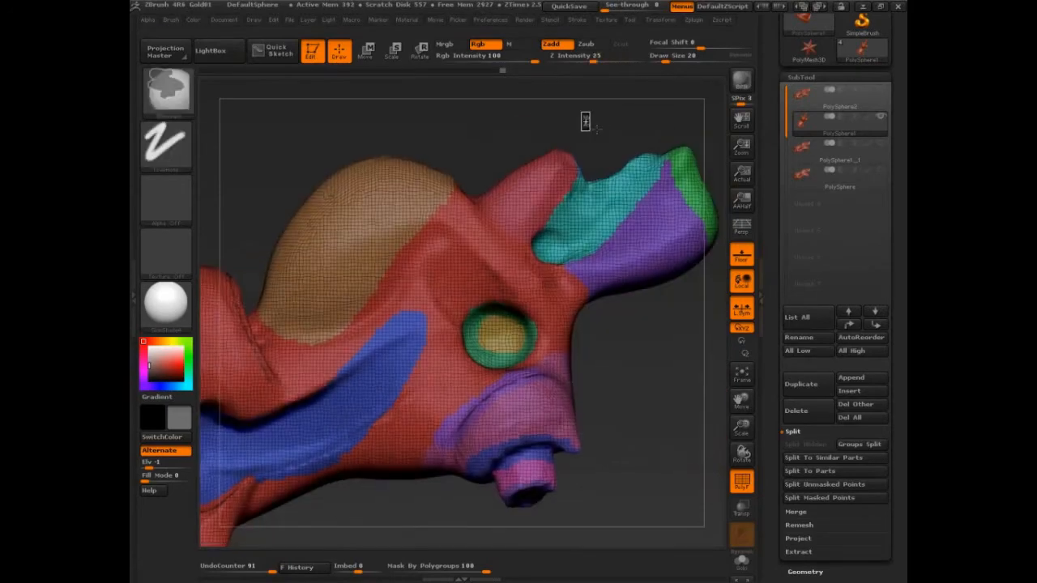
ctrl+shift+drag(576, 104, 511, 231)
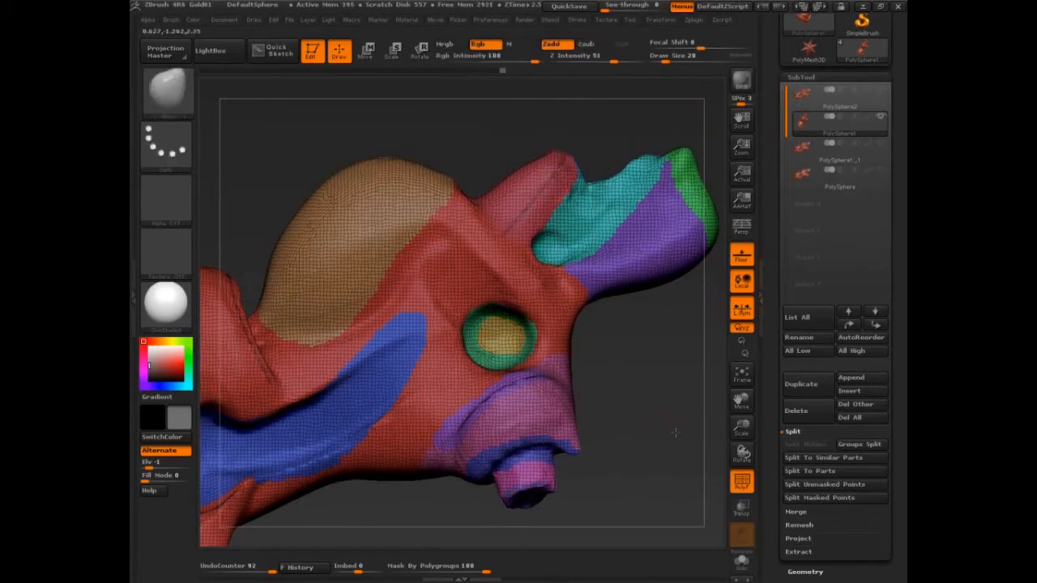
right_drag(681, 434, 661, 120)
key(ctrl+shift)
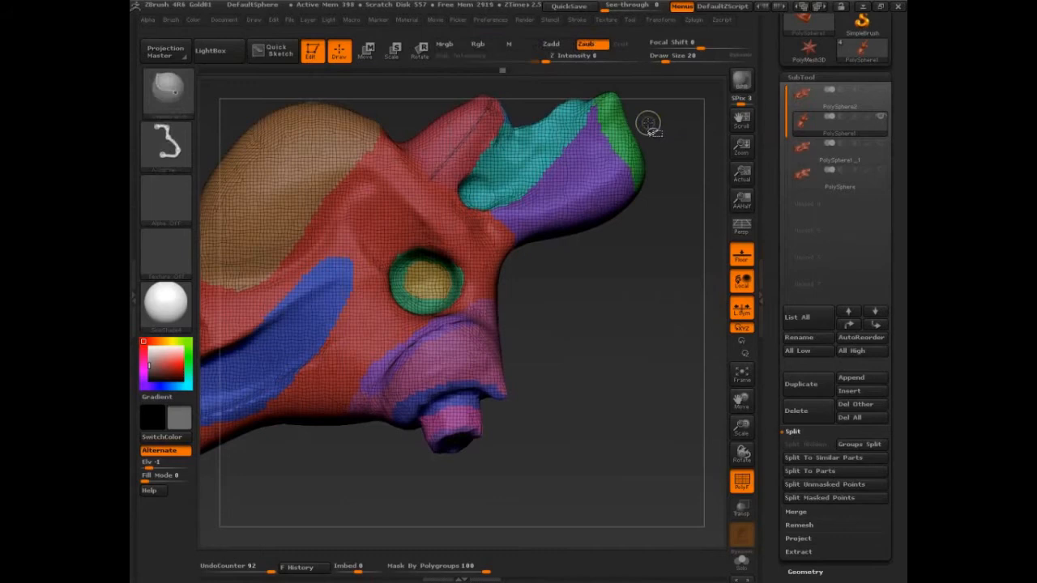
Remesh the head with DynaMesh from Tool > Geometry.
click(806, 77)
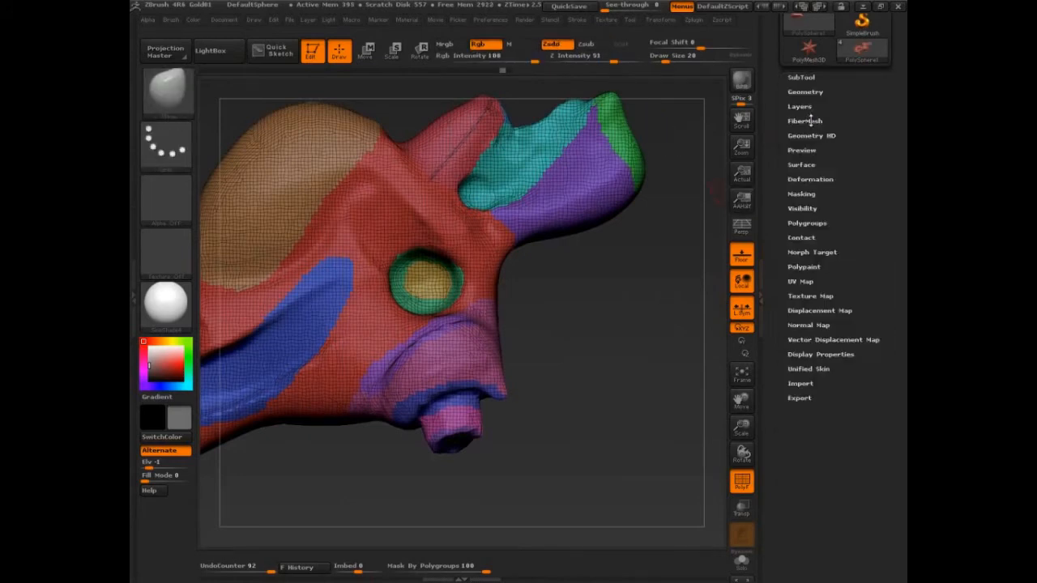
click(812, 119)
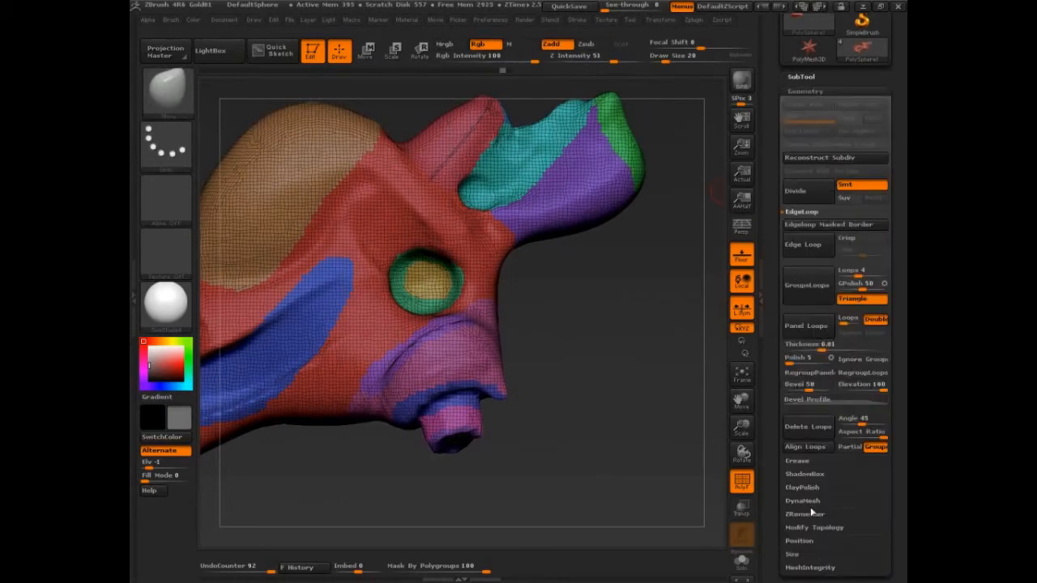
click(804, 501)
click(807, 286)
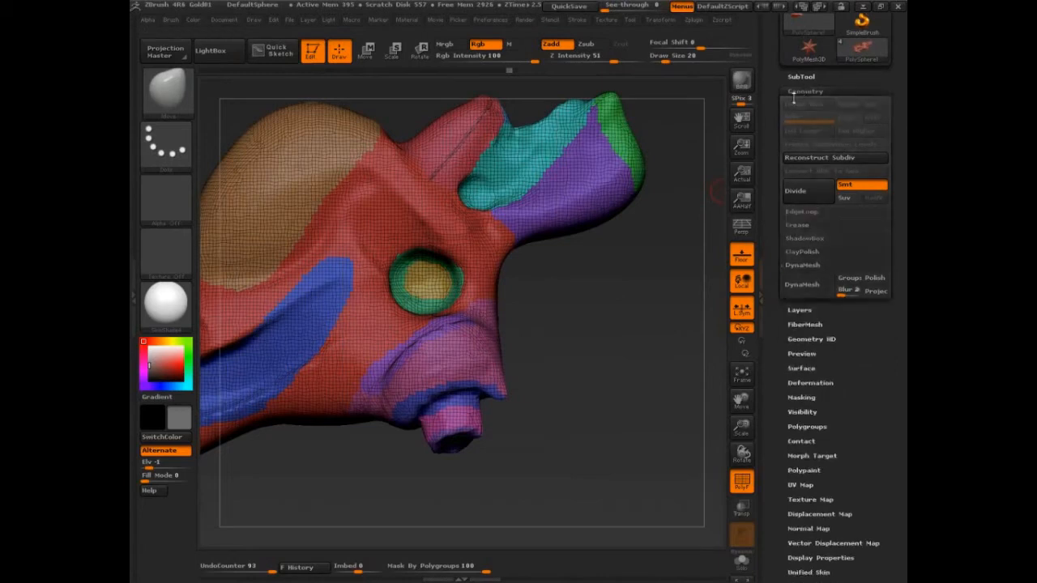
click(805, 91)
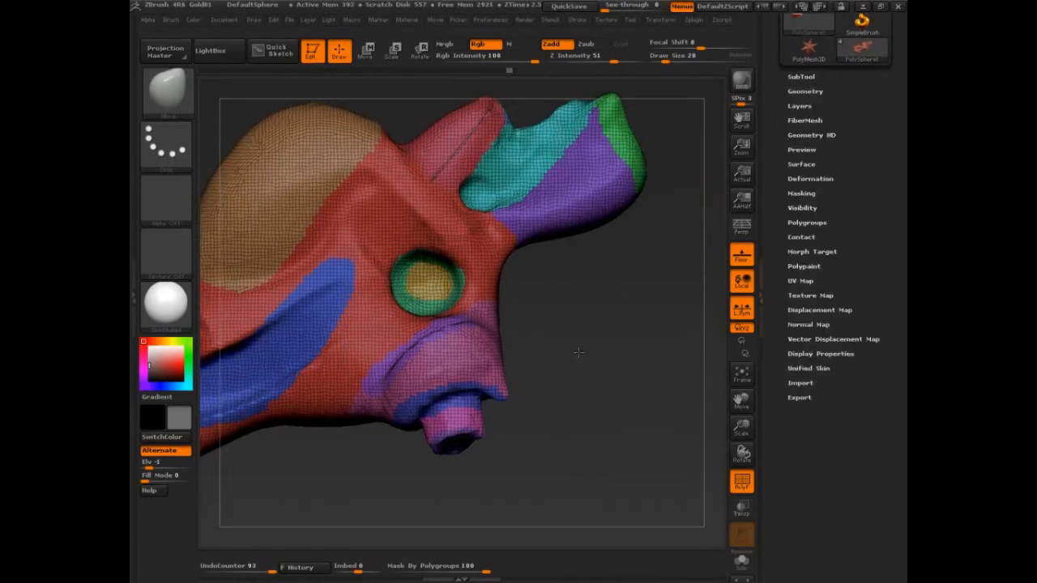
mouse_move(577, 353)
mouse_down()
mouse_move(644, 464)
mouse_move(616, 347)
mouse_move(664, 154)
mouse_move(644, 220)
mouse_move(526, 276)
mouse_move(530, 260)
mouse_up()
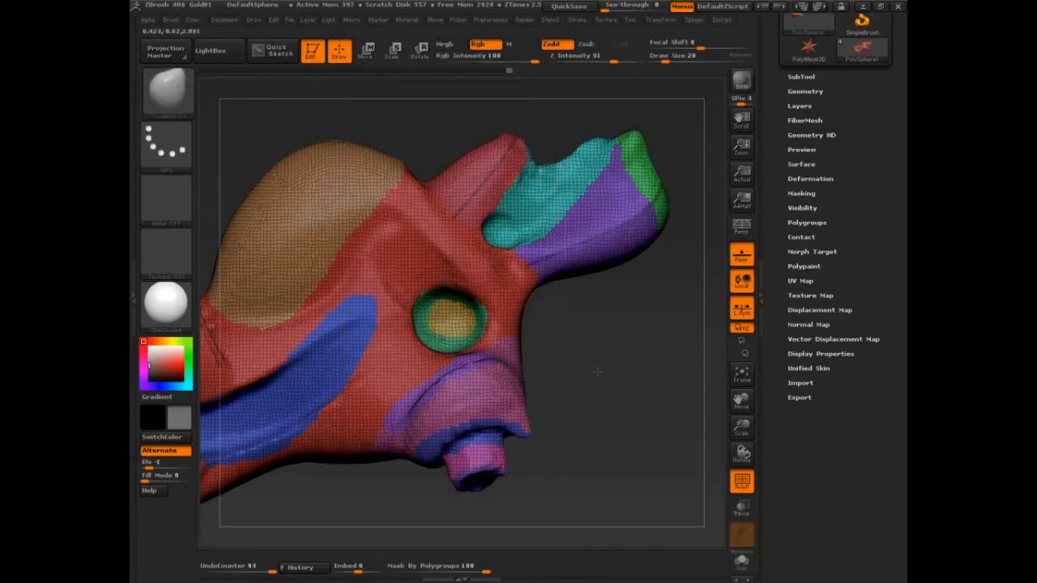
Slice a vertical line down the head's front, then a SliceCurve along its side edge.
right_drag(597, 372, 623, 346)
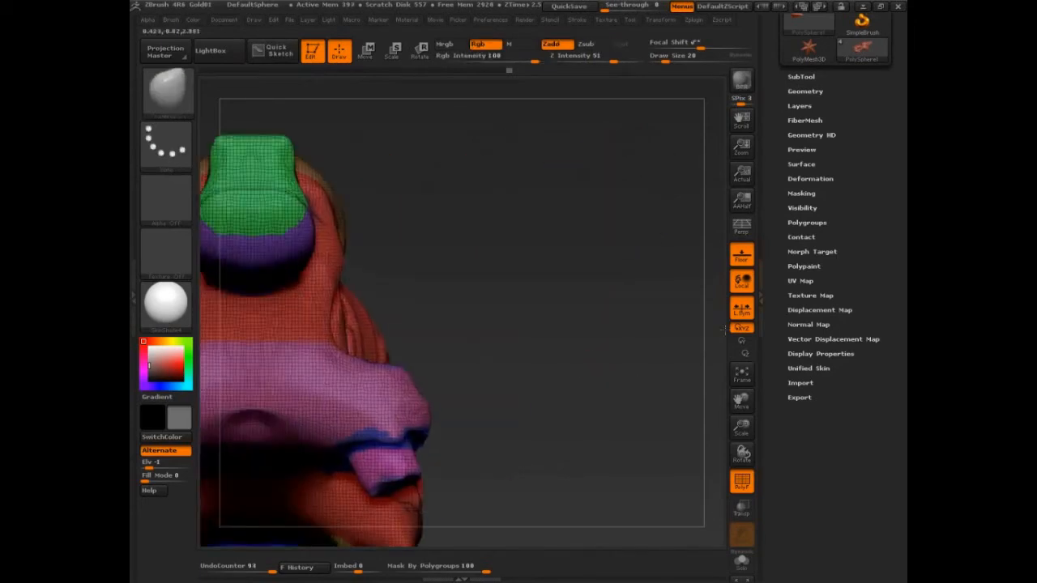
key(f)
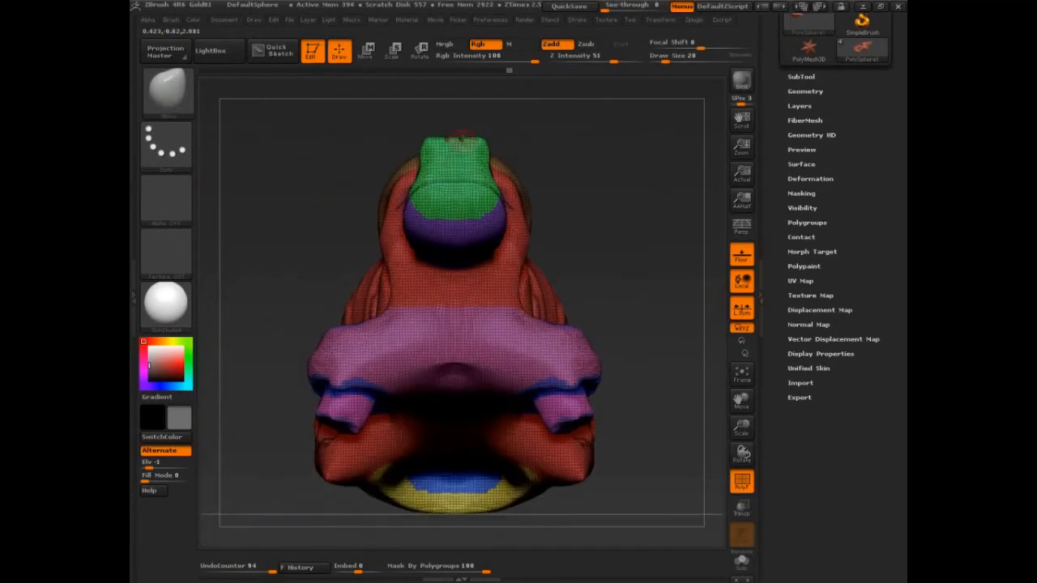
drag(453, 105, 455, 531)
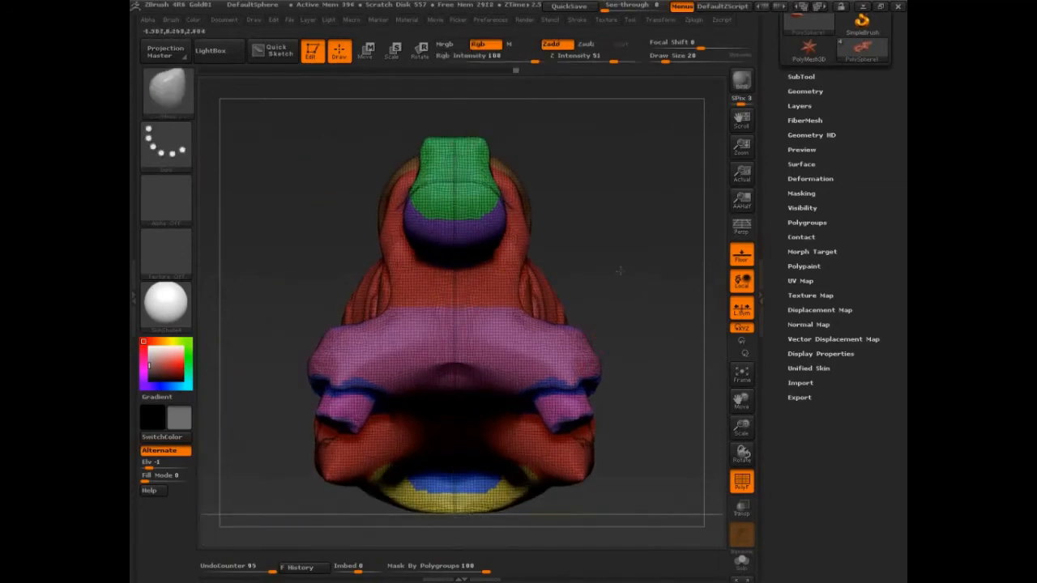
mouse_move(453, 324)
right_down()
mouse_move(567, 340)
mouse_move(670, 272)
mouse_move(666, 397)
mouse_move(458, 354)
right_up()
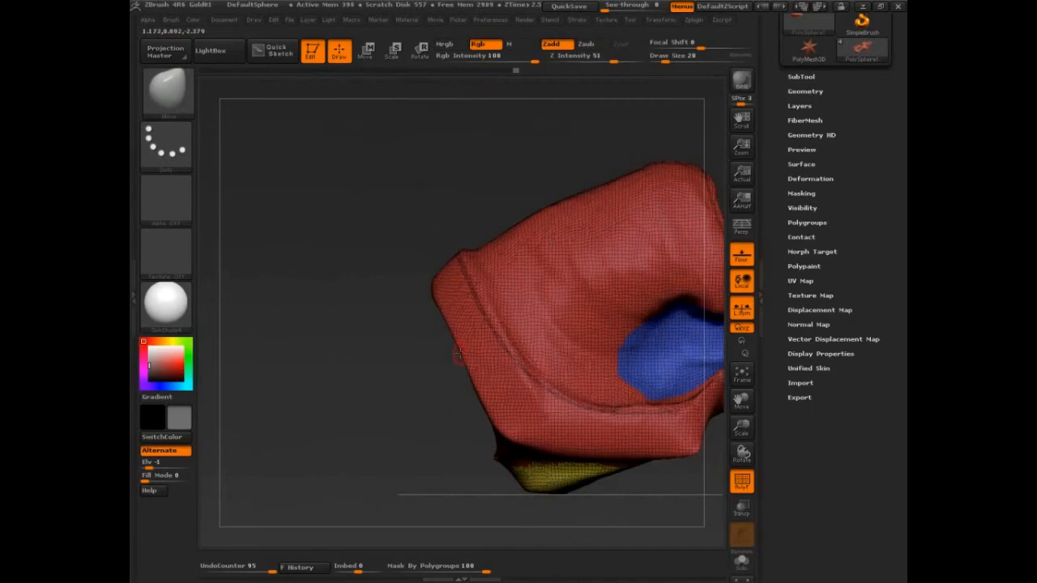
key(ctrl+shift)
ctrl+shift+drag(411, 243, 506, 441)
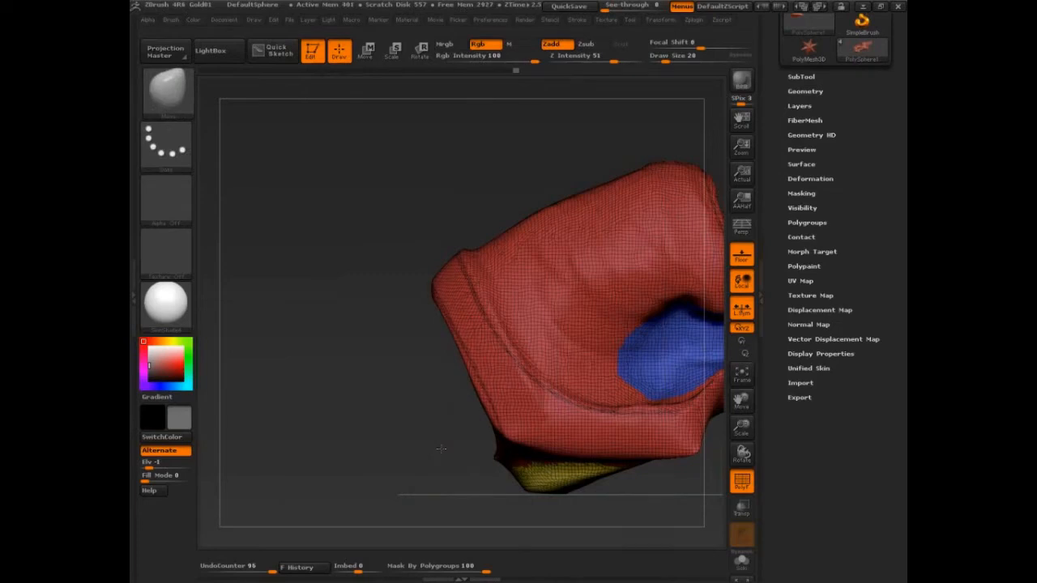
Cut a curved slice around the fold near the mouth opening and begin another over the head.
mouse_move(441, 448)
mouse_down()
mouse_move(498, 438)
mouse_move(403, 112)
mouse_move(651, 436)
mouse_move(652, 391)
mouse_move(674, 411)
mouse_move(682, 457)
mouse_move(652, 158)
mouse_move(614, 350)
mouse_up()
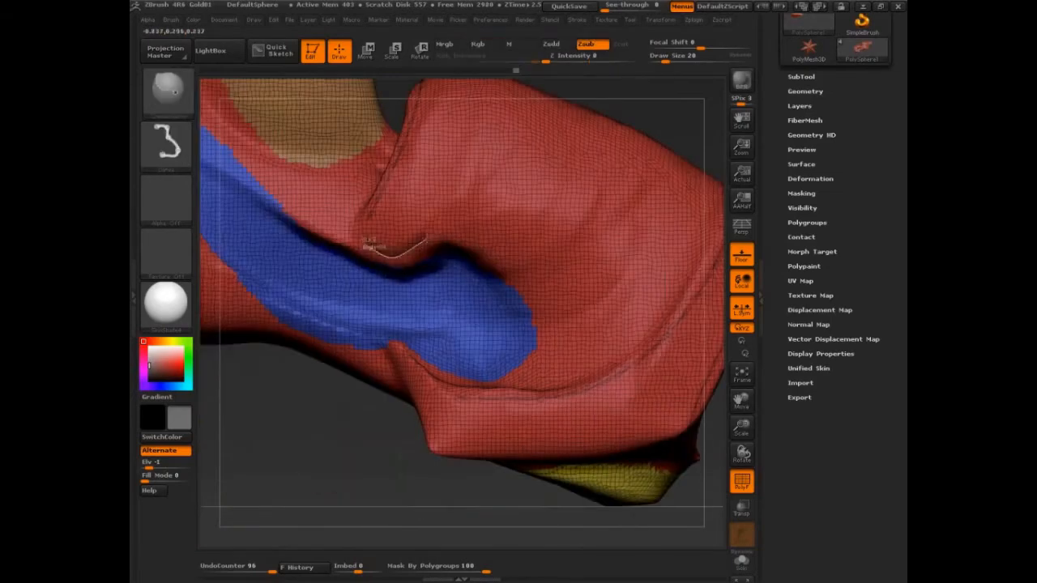
mouse_move(434, 235)
mouse_down()
mouse_move(490, 235)
mouse_move(444, 233)
mouse_move(522, 263)
mouse_up()
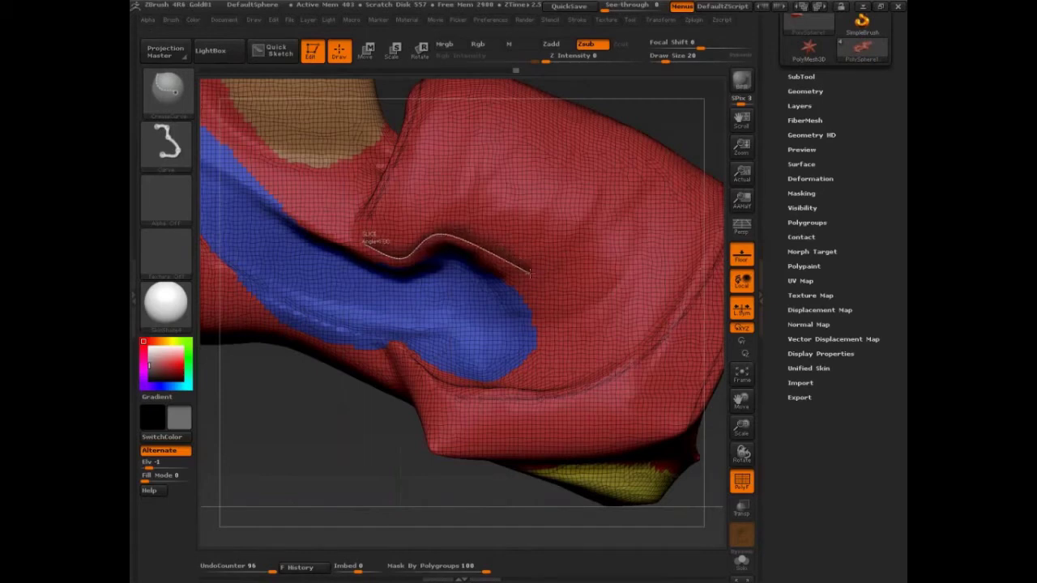
mouse_move(523, 263)
mouse_down()
mouse_move(545, 328)
mouse_move(515, 380)
mouse_up()
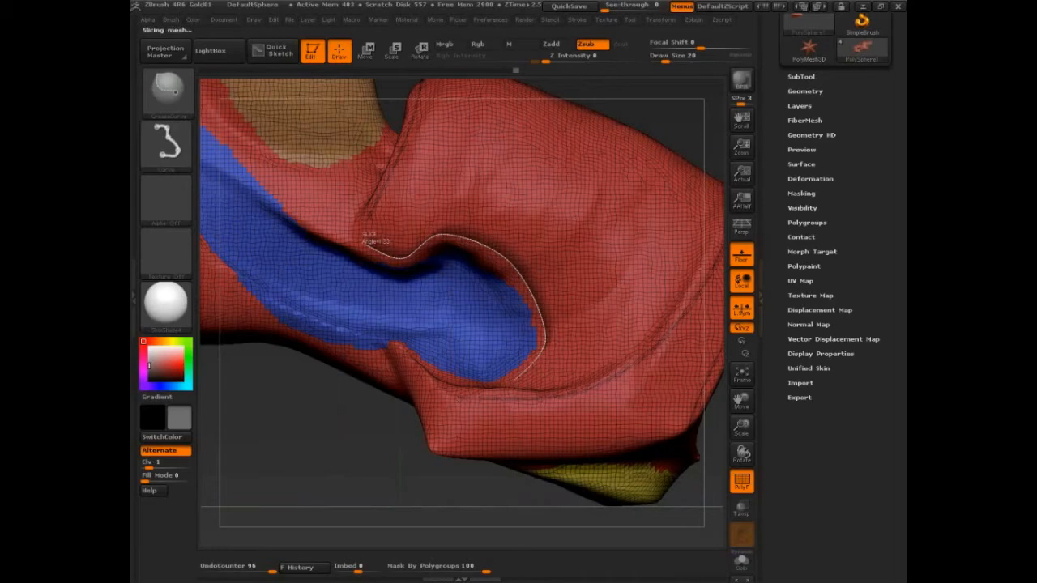
drag(514, 381, 523, 373)
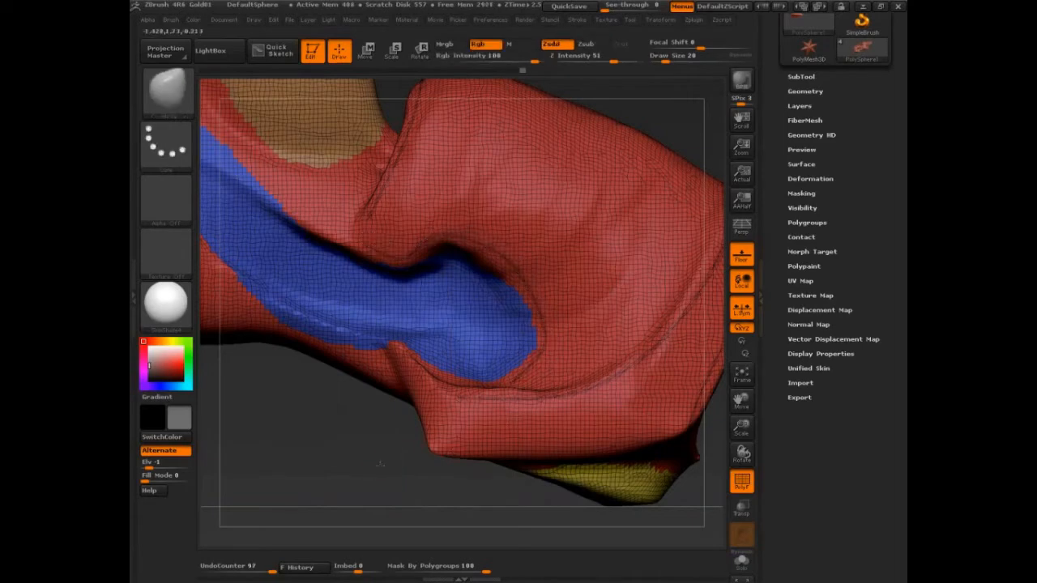
mouse_move(380, 466)
mouse_down()
mouse_move(524, 456)
mouse_move(497, 442)
mouse_move(416, 438)
mouse_move(504, 381)
mouse_up()
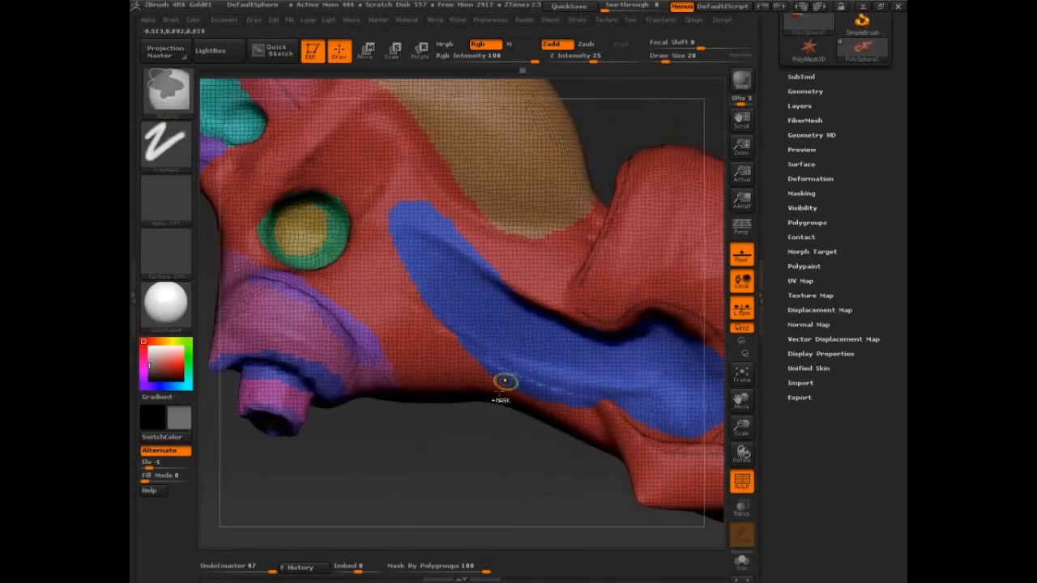
mouse_move(504, 421)
alt+mouse_down()
mouse_move(465, 464)
mouse_move(454, 453)
alt+mouse_up()
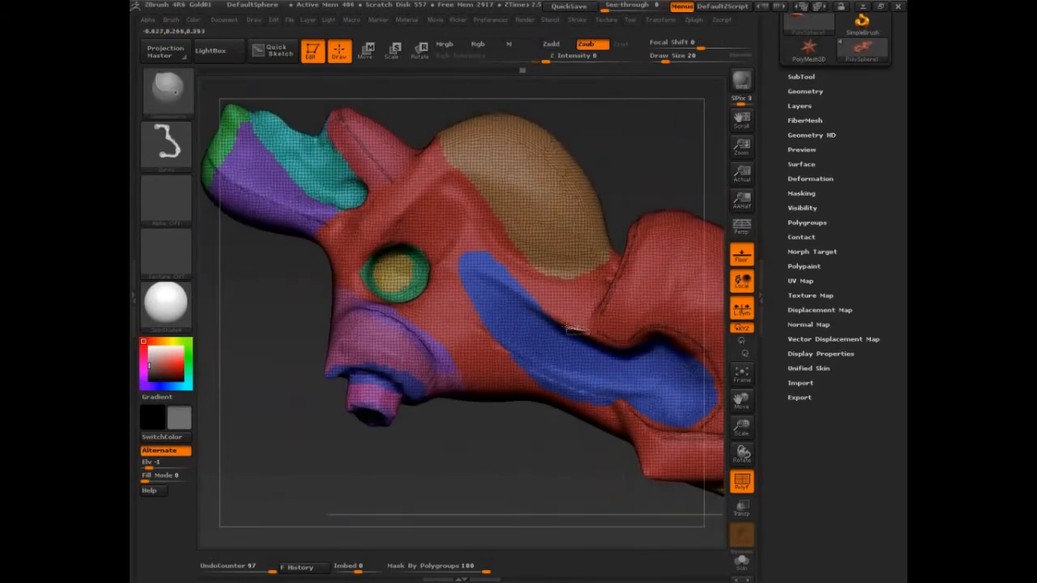
mouse_move(585, 331)
ctrl+mouse_down()
mouse_move(470, 264)
mouse_move(454, 185)
mouse_move(429, 145)
ctrl+mouse_up()
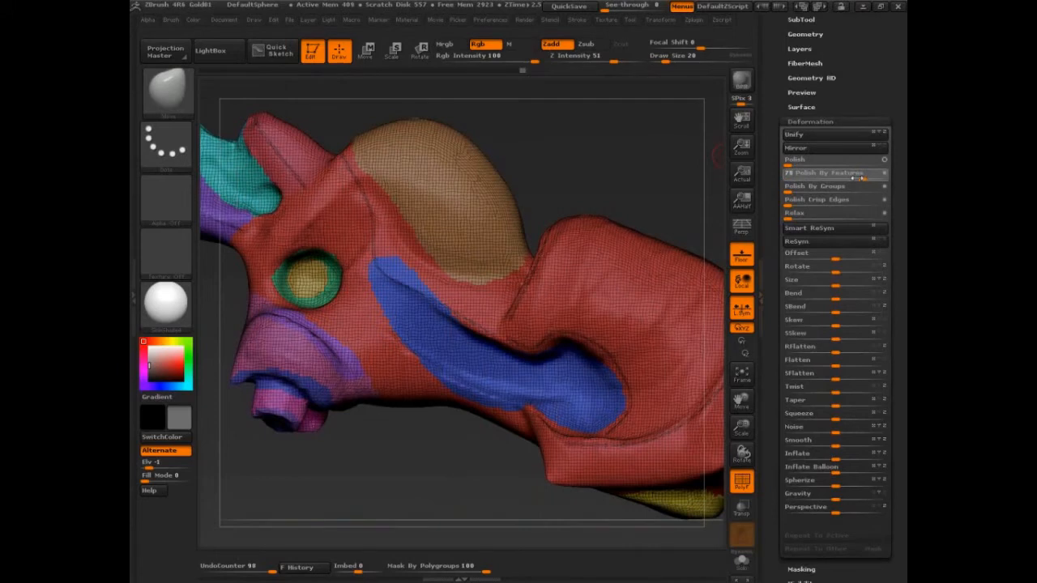
Hide PolyF, raise the Polish By Features slider and apply the polish to the head.
key(shift+f)
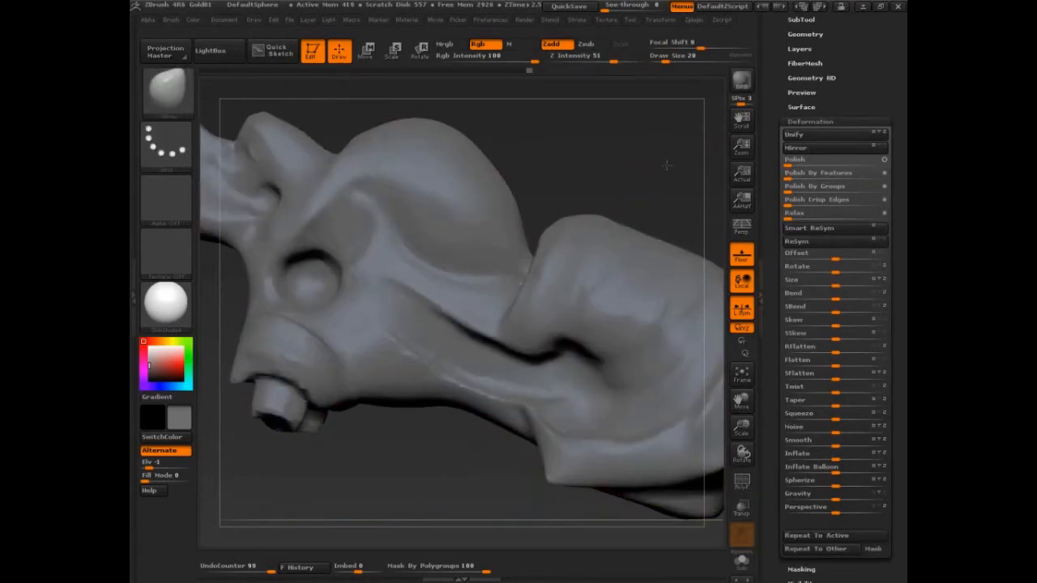
mouse_move(652, 166)
right_down()
mouse_move(619, 159)
mouse_move(689, 250)
right_up()
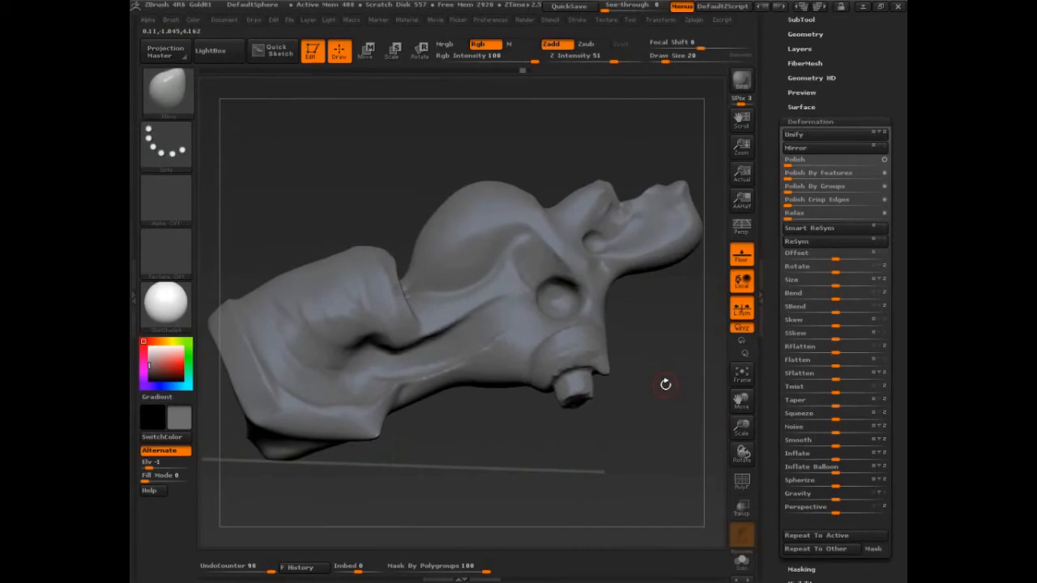
key(shift+f)
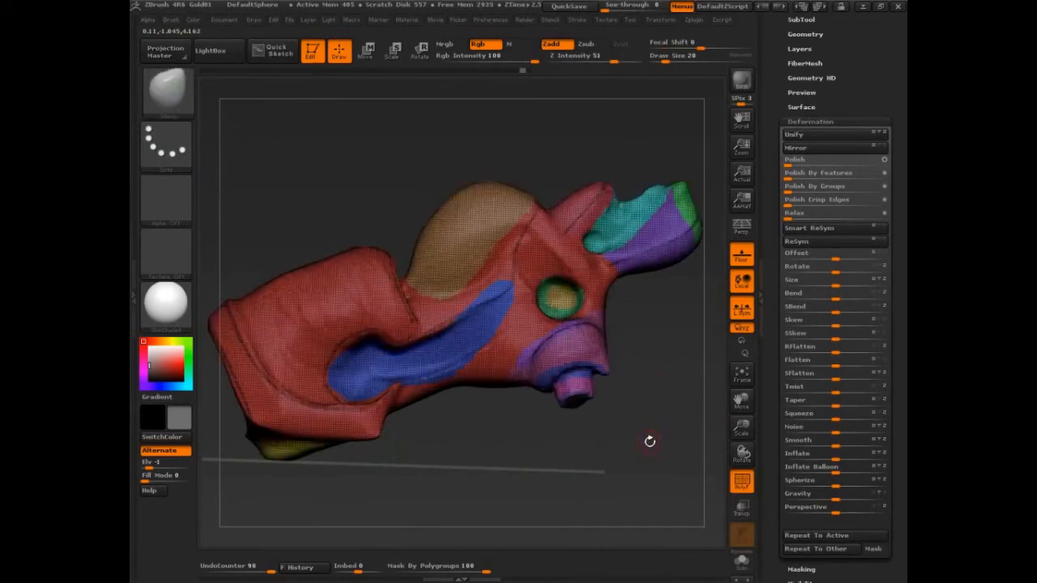
key(shift+f)
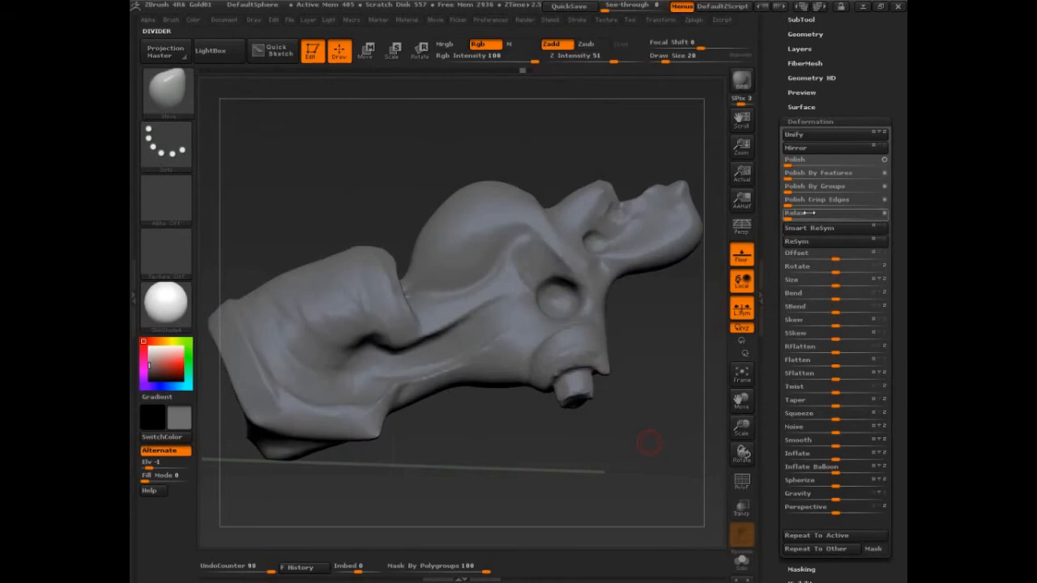
drag(806, 174, 861, 175)
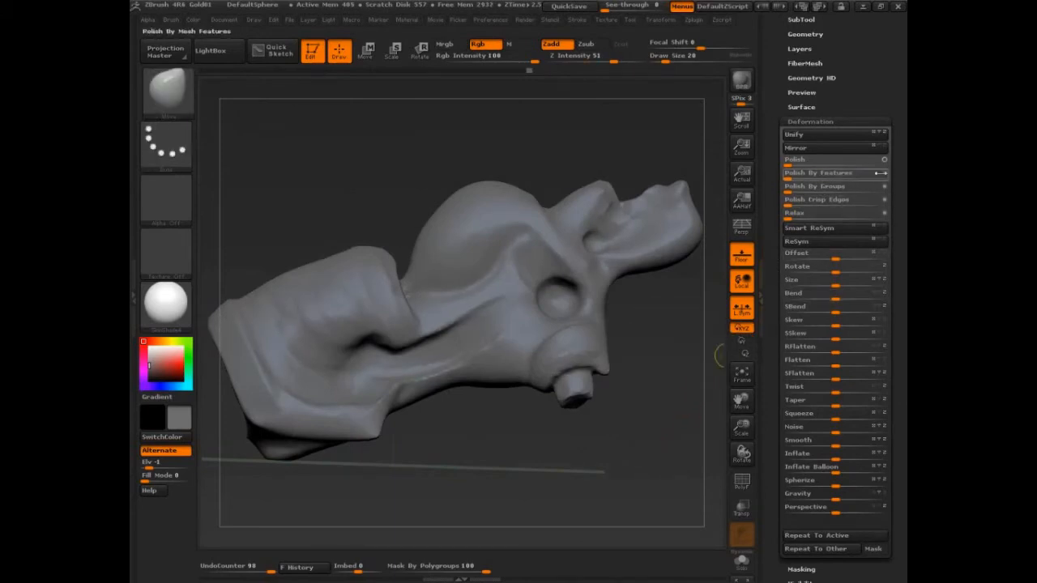
drag(806, 173, 871, 173)
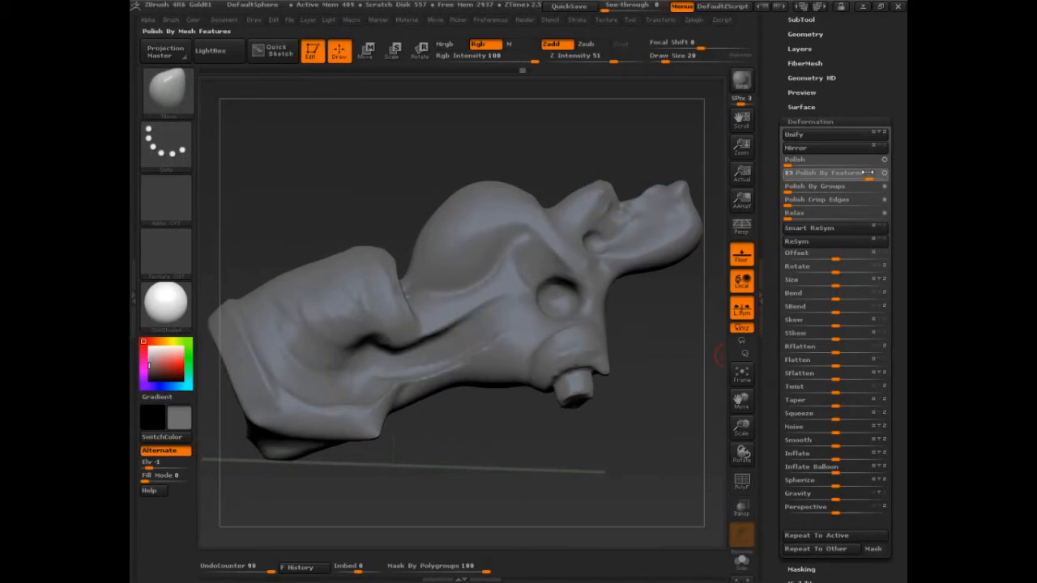
mouse_move(697, 332)
mouse_down()
mouse_move(658, 424)
mouse_move(644, 303)
mouse_up()
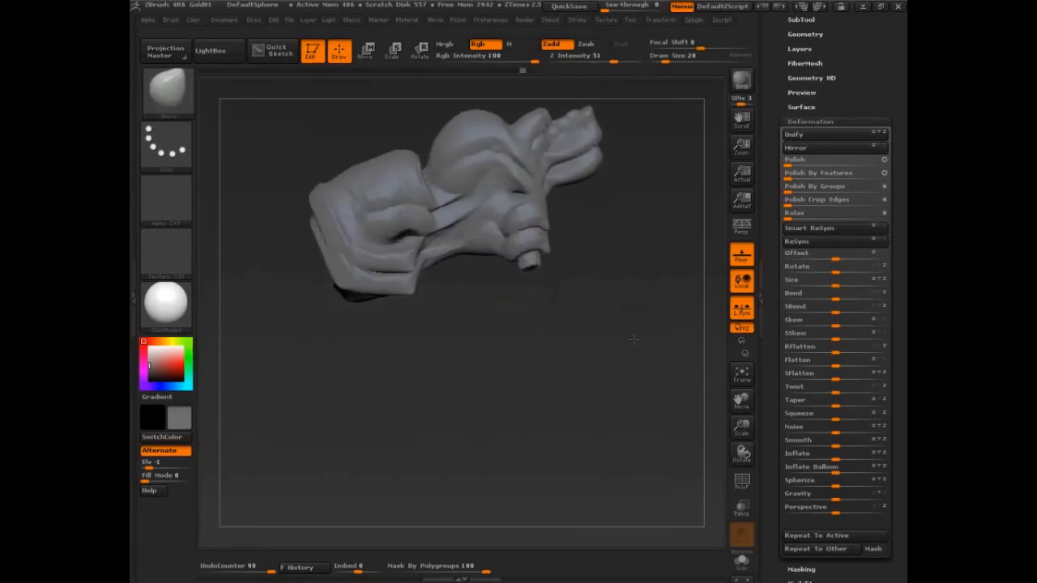
Place comparison copies of the sculpt side by side, one with a lower Polish By Features amount.
mouse_move(634, 339)
ctrl+mouse_down()
mouse_move(651, 444)
mouse_move(673, 348)
ctrl+mouse_up()
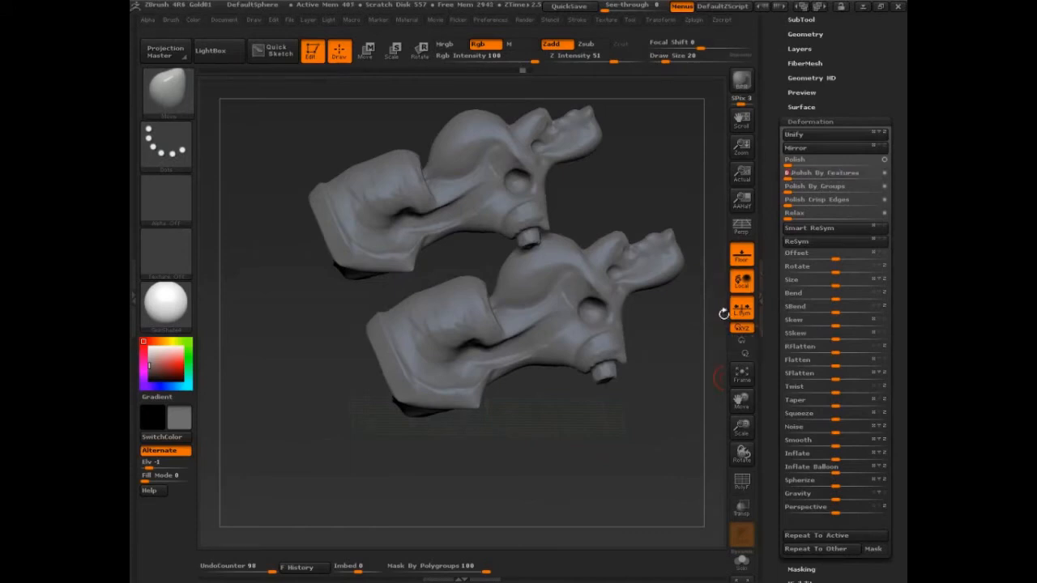
mouse_move(676, 381)
mouse_down()
mouse_move(526, 389)
mouse_move(683, 468)
mouse_move(689, 486)
mouse_up()
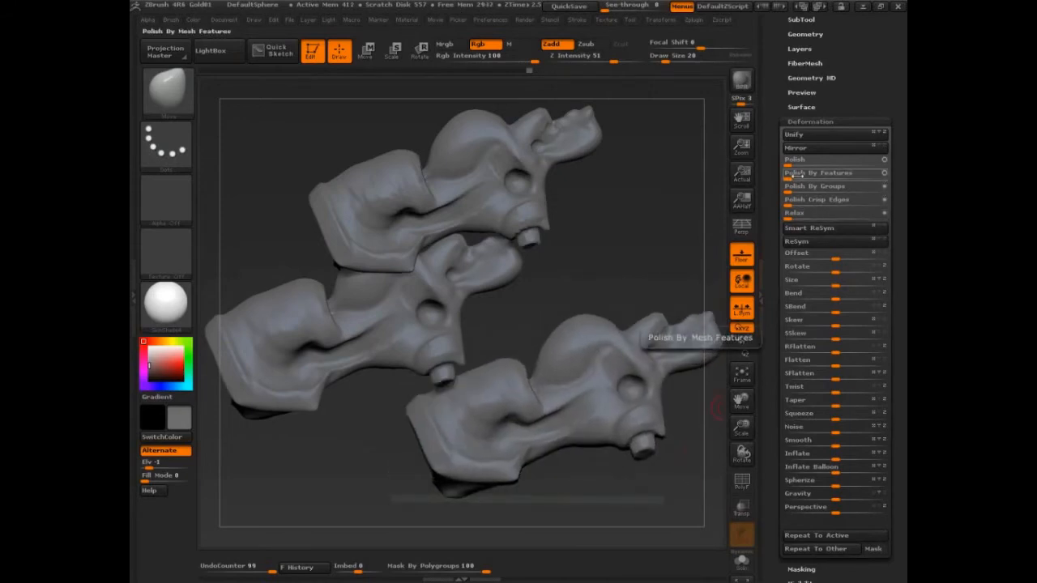
drag(790, 177, 866, 177)
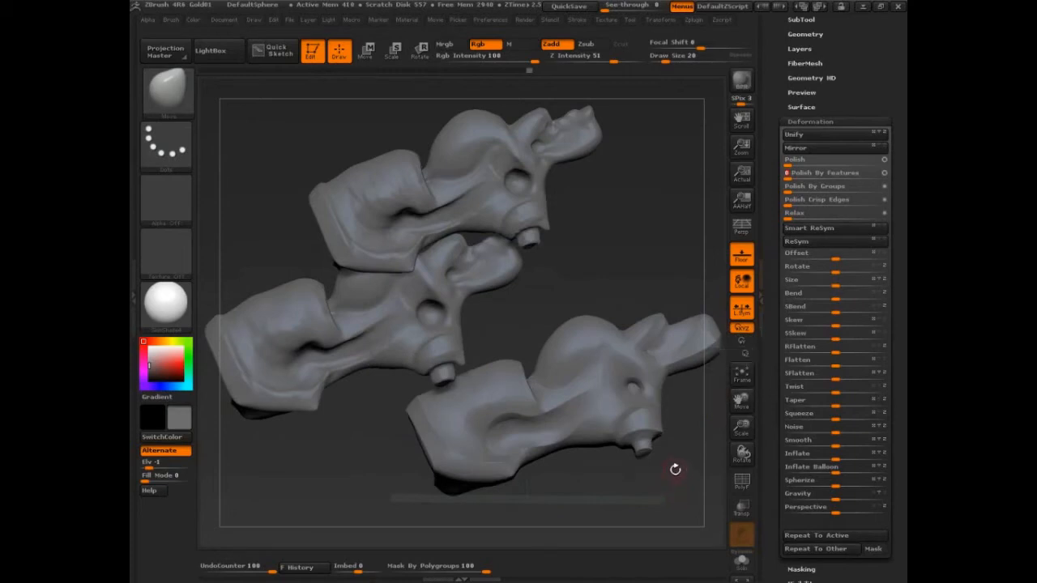
mouse_move(676, 469)
mouse_down()
mouse_move(650, 422)
mouse_move(660, 472)
mouse_up()
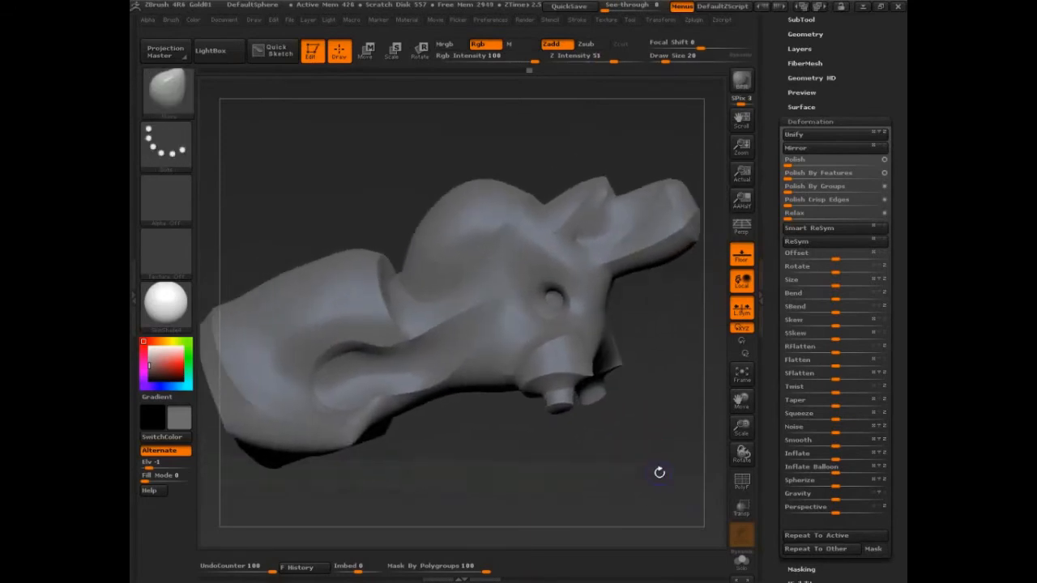
key(shift+f)
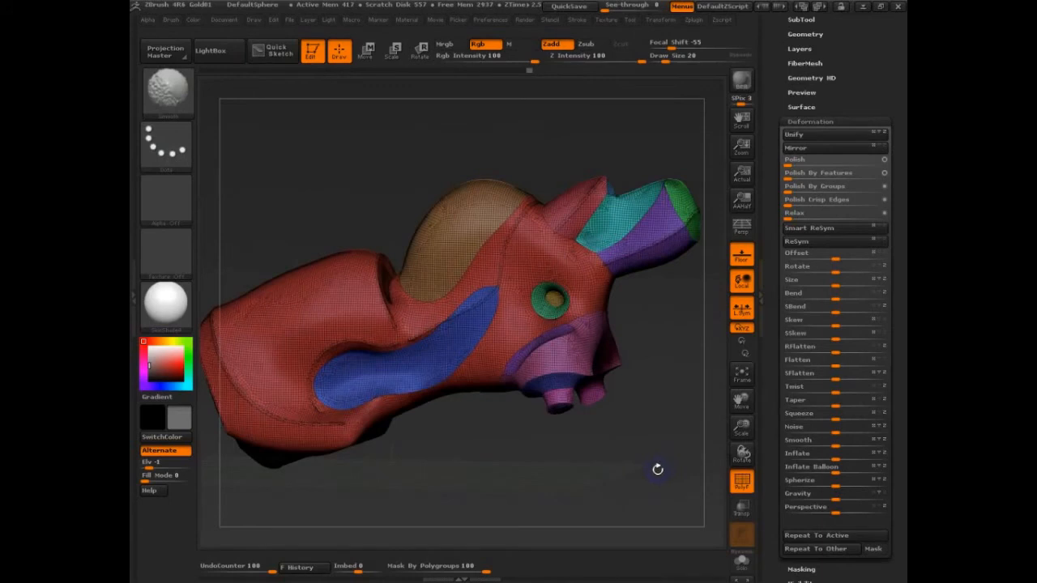
key(shift+f)
mouse_move(649, 478)
mouse_down()
mouse_move(654, 491)
mouse_move(650, 476)
mouse_move(701, 484)
mouse_up()
key(shift+f)
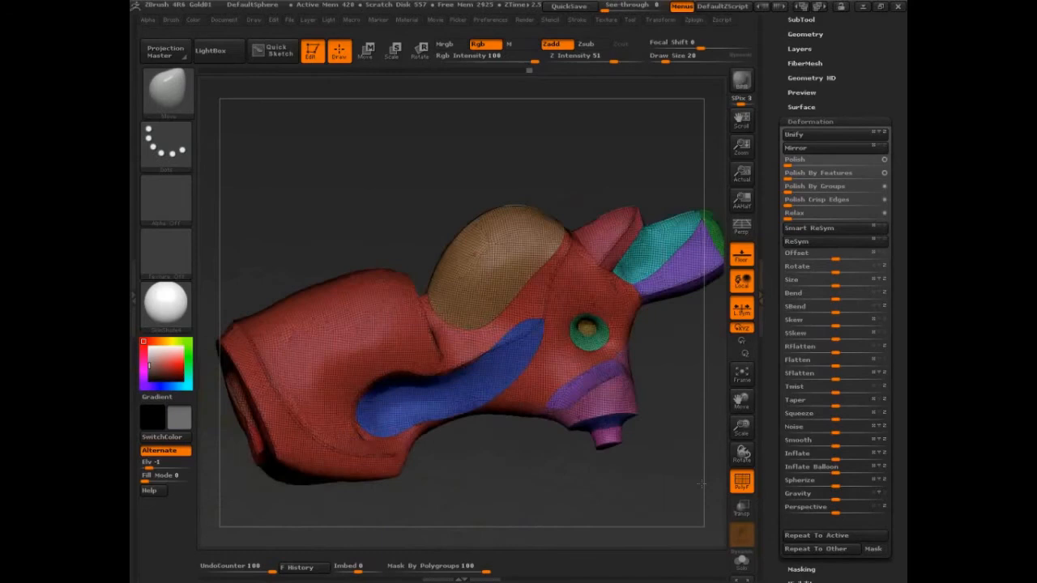
key(shift+f)
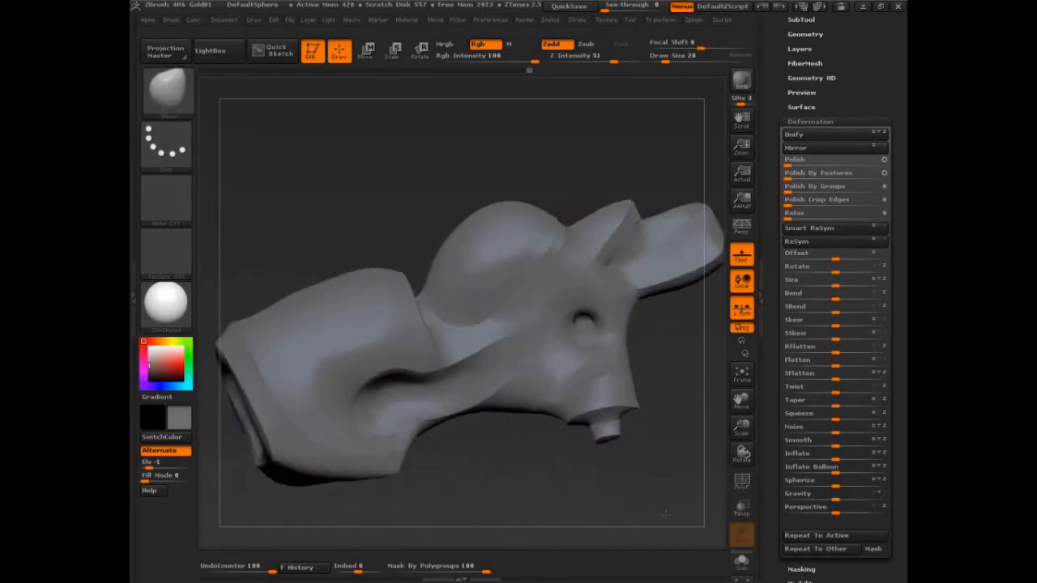
mouse_move(665, 512)
mouse_down()
mouse_move(523, 498)
mouse_move(585, 426)
mouse_up()
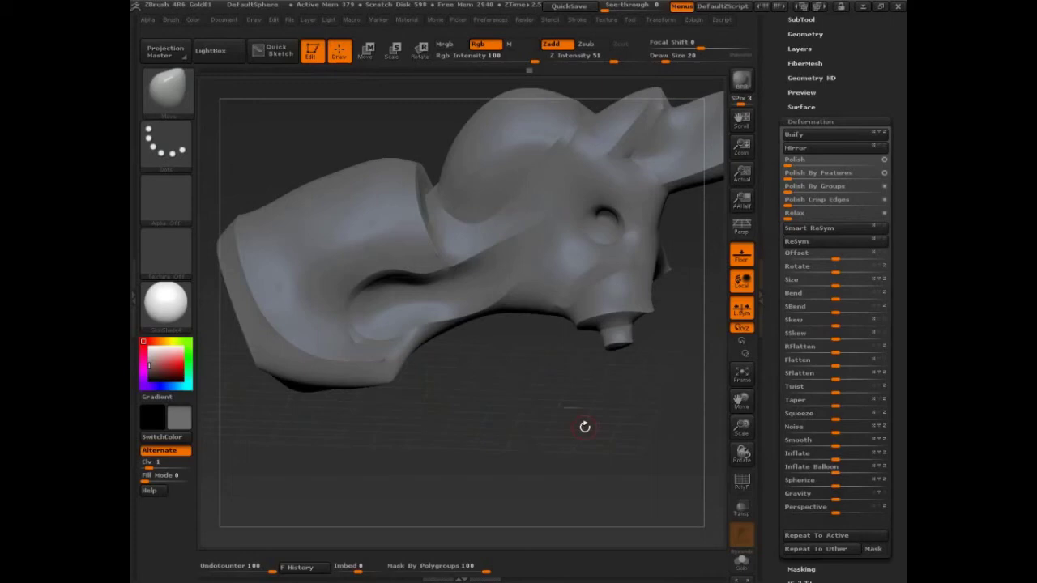
mouse_move(585, 427)
mouse_down()
mouse_move(643, 489)
mouse_move(654, 530)
mouse_up()
Handwrite 'Separate Parts' as the first note line over the sculpt.
key(w)
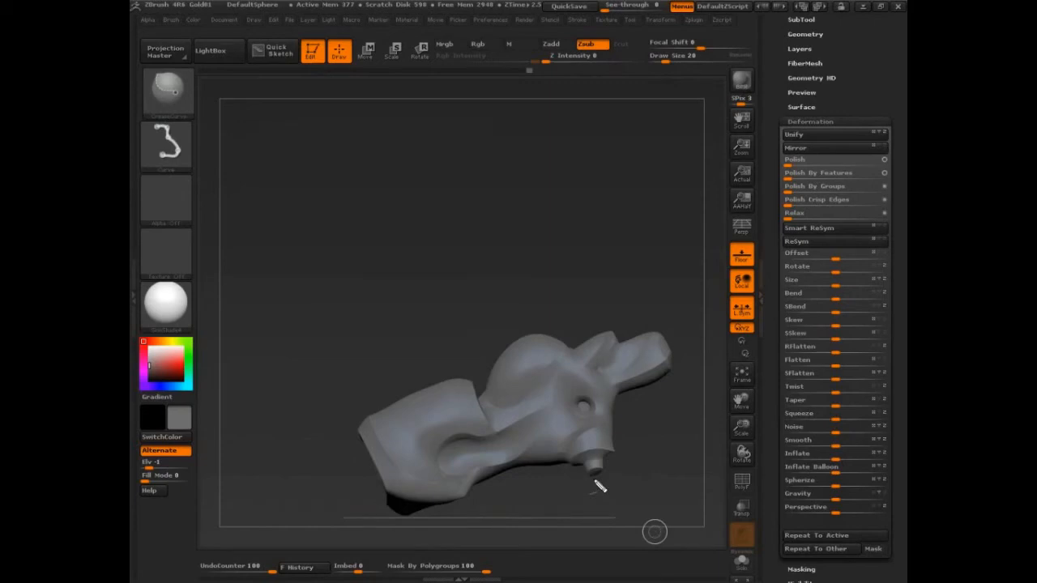
mouse_move(304, 141)
mouse_down()
mouse_move(316, 113)
mouse_move(369, 138)
mouse_move(420, 130)
mouse_move(453, 81)
mouse_move(519, 129)
mouse_move(567, 137)
mouse_move(598, 113)
mouse_up()
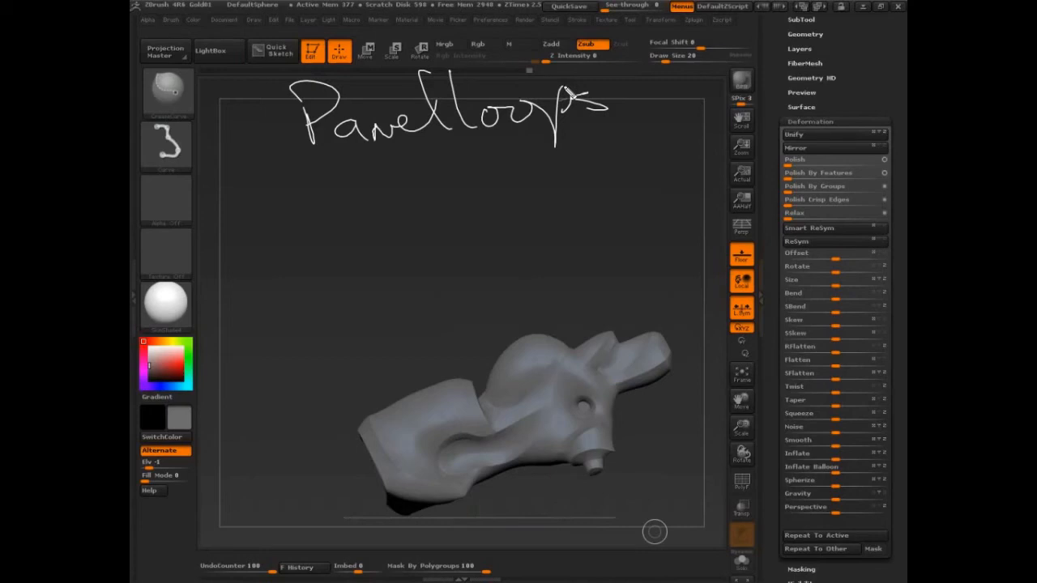
mouse_move(331, 173)
mouse_down()
mouse_move(324, 203)
mouse_move(364, 198)
mouse_move(387, 215)
mouse_move(405, 186)
mouse_move(429, 179)
mouse_move(478, 187)
mouse_up()
mouse_move(474, 149)
mouse_down()
mouse_move(522, 186)
mouse_move(538, 146)
mouse_up()
mouse_move(535, 142)
mouse_down()
mouse_move(543, 183)
mouse_move(579, 183)
mouse_up()
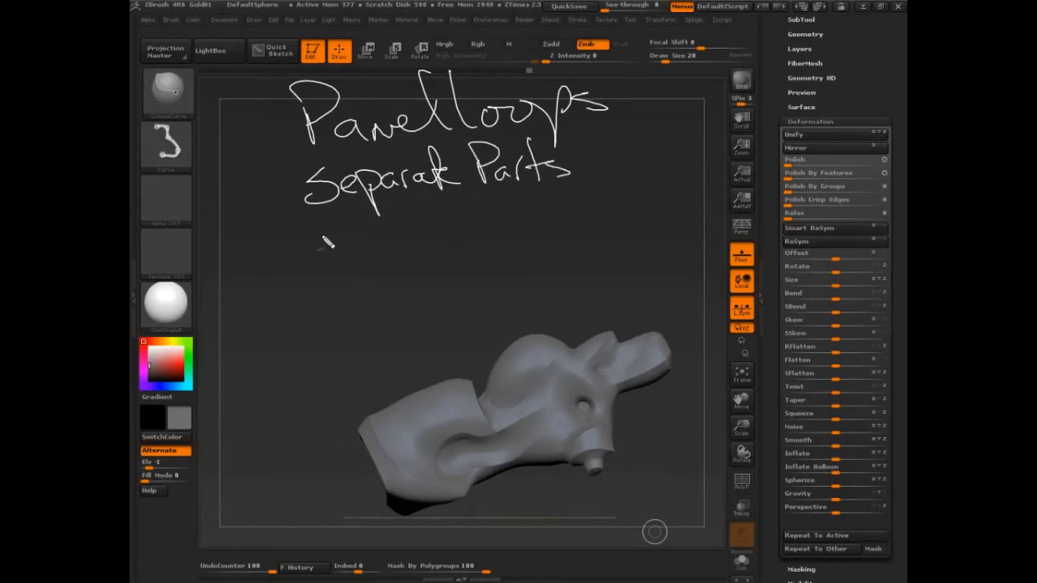
Handwrite 'Define curvature' on the second note line.
drag(324, 212, 326, 251)
mouse_move(316, 210)
mouse_down()
mouse_move(328, 247)
mouse_move(373, 243)
mouse_move(401, 203)
mouse_up()
mouse_move(377, 227)
mouse_down()
mouse_move(410, 239)
mouse_move(519, 231)
mouse_up()
drag(510, 202, 577, 233)
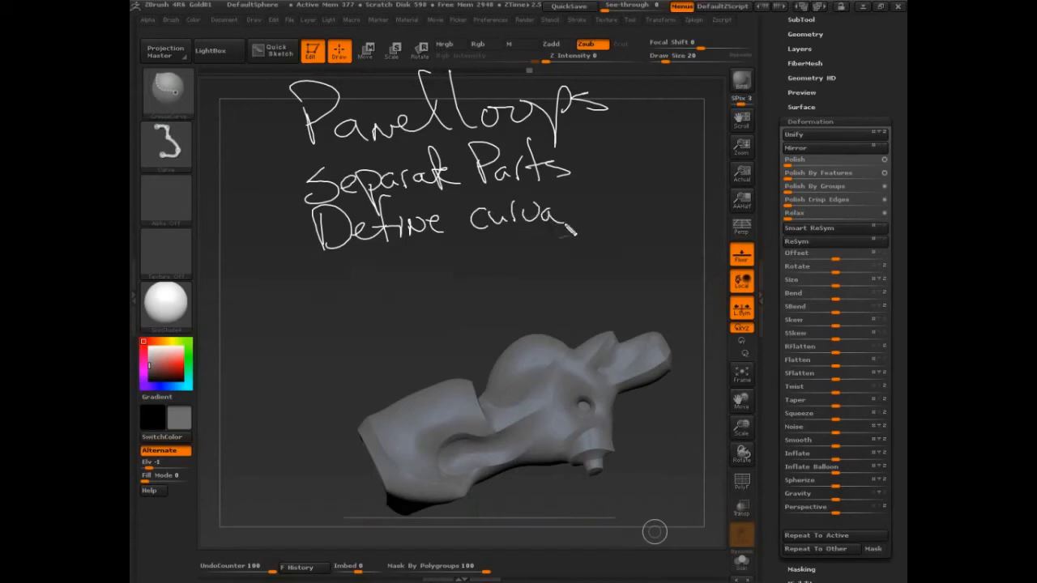
mouse_move(567, 182)
mouse_down()
mouse_move(579, 235)
mouse_move(615, 223)
mouse_up()
drag(612, 203, 636, 212)
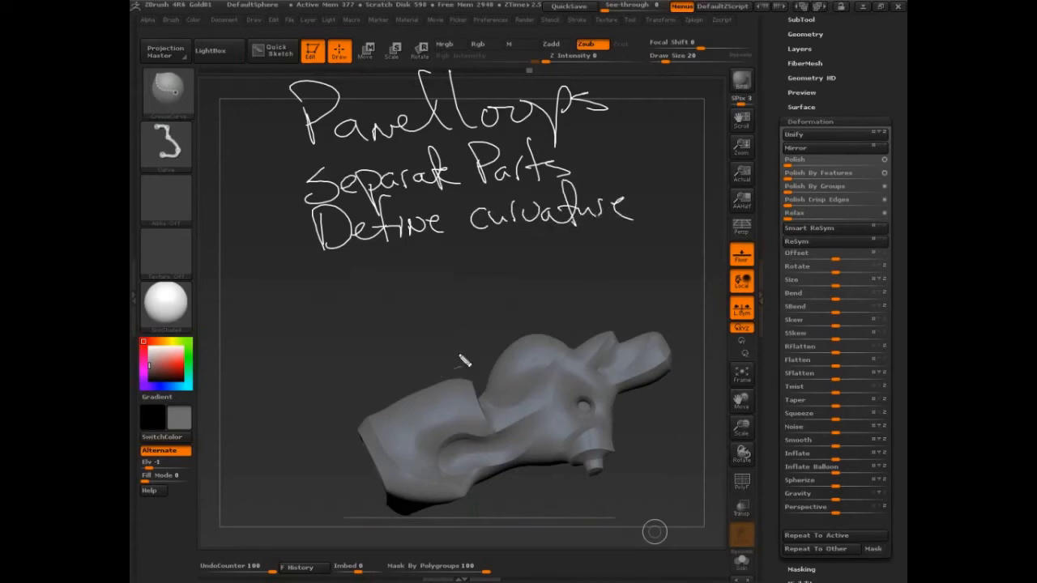
Handwrite 'Define crease' on the third note line.
drag(324, 258, 326, 293)
mouse_move(316, 255)
mouse_down()
mouse_move(332, 292)
mouse_move(377, 285)
mouse_move(397, 241)
mouse_up()
drag(379, 272, 457, 280)
mouse_move(499, 250)
mouse_down()
mouse_move(491, 276)
mouse_move(531, 268)
mouse_up()
mouse_move(535, 251)
mouse_down()
mouse_move(547, 272)
mouse_move(596, 271)
mouse_up()
drag(598, 258, 615, 269)
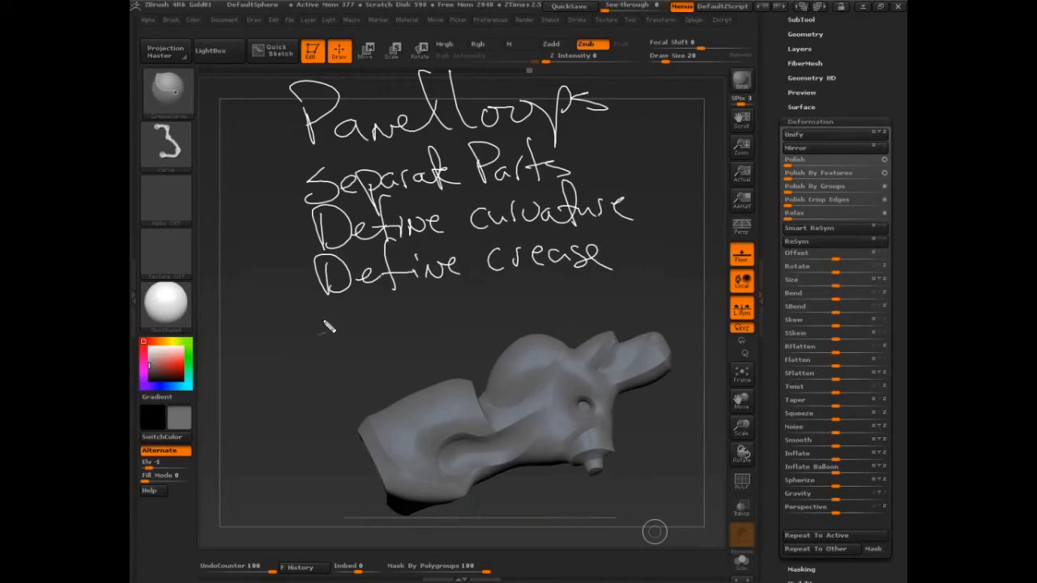
Handwrite 'Roughly establish shapes → groups', circling the word groups.
mouse_move(321, 304)
mouse_down()
mouse_move(324, 331)
mouse_move(401, 324)
mouse_move(418, 341)
mouse_up()
mouse_move(430, 292)
mouse_down()
mouse_move(463, 332)
mouse_move(496, 316)
mouse_move(524, 324)
mouse_up()
mouse_move(527, 269)
mouse_down()
mouse_move(551, 308)
mouse_move(572, 312)
mouse_up()
mouse_move(567, 268)
mouse_down()
mouse_move(580, 318)
mouse_move(586, 307)
mouse_move(585, 321)
mouse_move(601, 314)
mouse_up()
mouse_move(616, 266)
mouse_down()
mouse_move(614, 313)
mouse_move(639, 313)
mouse_move(689, 426)
mouse_move(640, 444)
mouse_move(685, 458)
mouse_up()
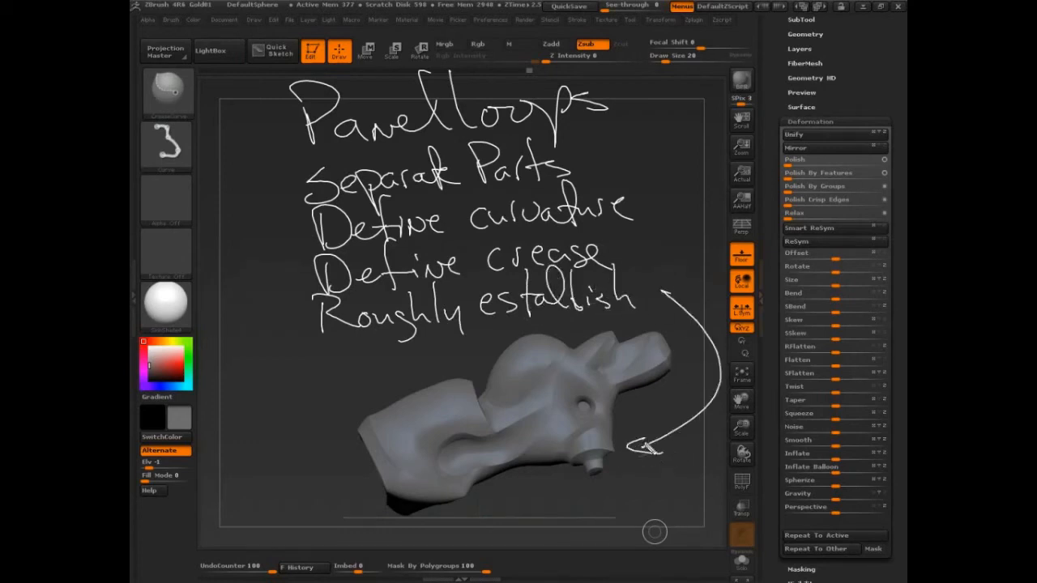
drag(665, 300, 674, 312)
drag(649, 275, 673, 298)
mouse_move(672, 251)
mouse_down()
mouse_move(685, 285)
mouse_move(717, 290)
mouse_up()
mouse_move(705, 271)
mouse_down()
mouse_move(730, 303)
mouse_move(733, 259)
mouse_move(766, 288)
mouse_up()
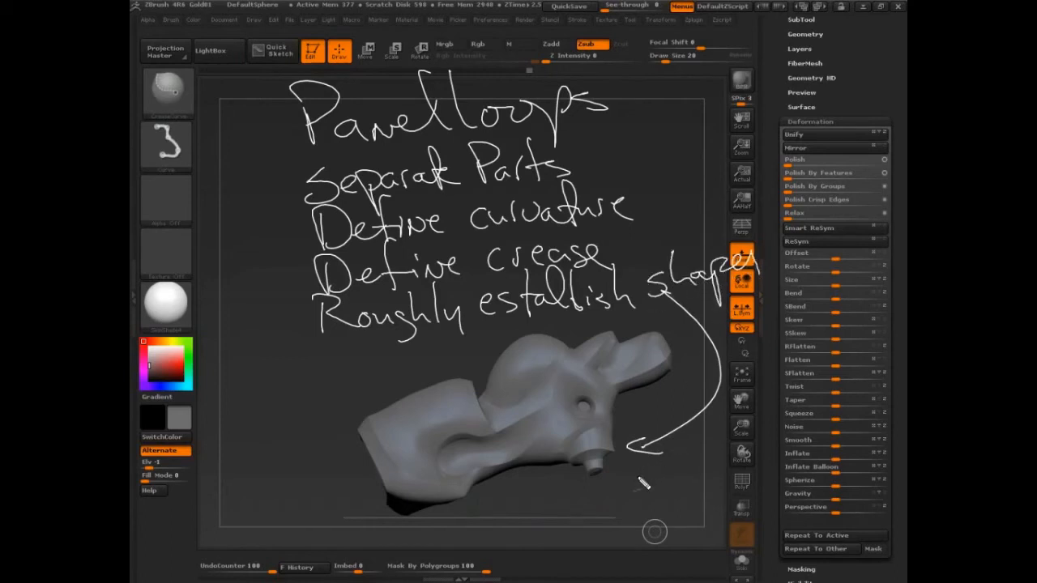
drag(648, 478, 644, 514)
mouse_move(652, 474)
mouse_down()
mouse_move(701, 478)
mouse_move(697, 498)
mouse_up()
mouse_move(713, 445)
mouse_down()
mouse_move(709, 474)
mouse_move(660, 502)
mouse_up()
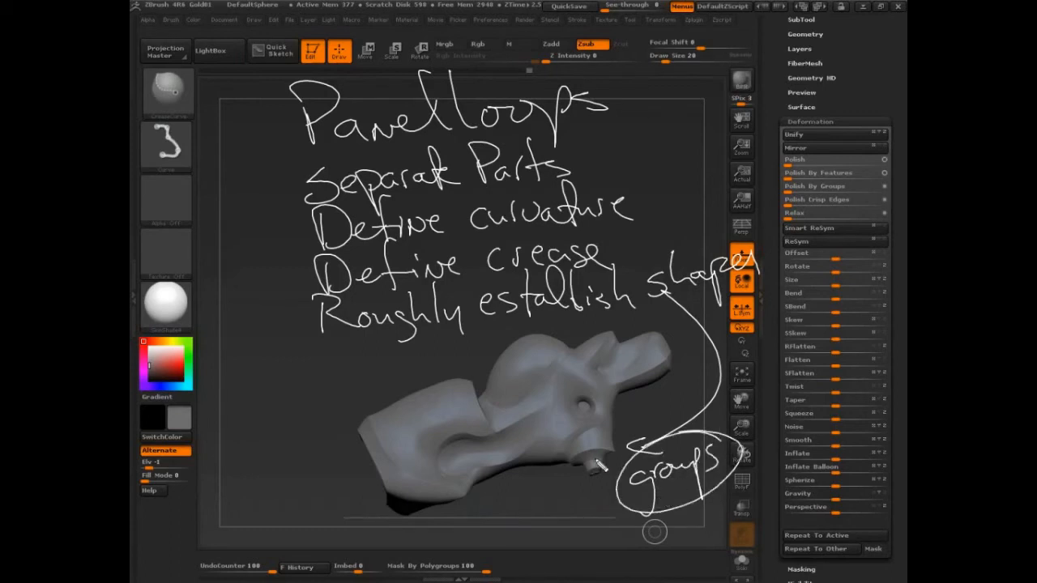
mouse_move(576, 463)
mouse_down()
mouse_move(624, 458)
mouse_move(604, 486)
mouse_move(612, 461)
mouse_move(599, 470)
mouse_up()
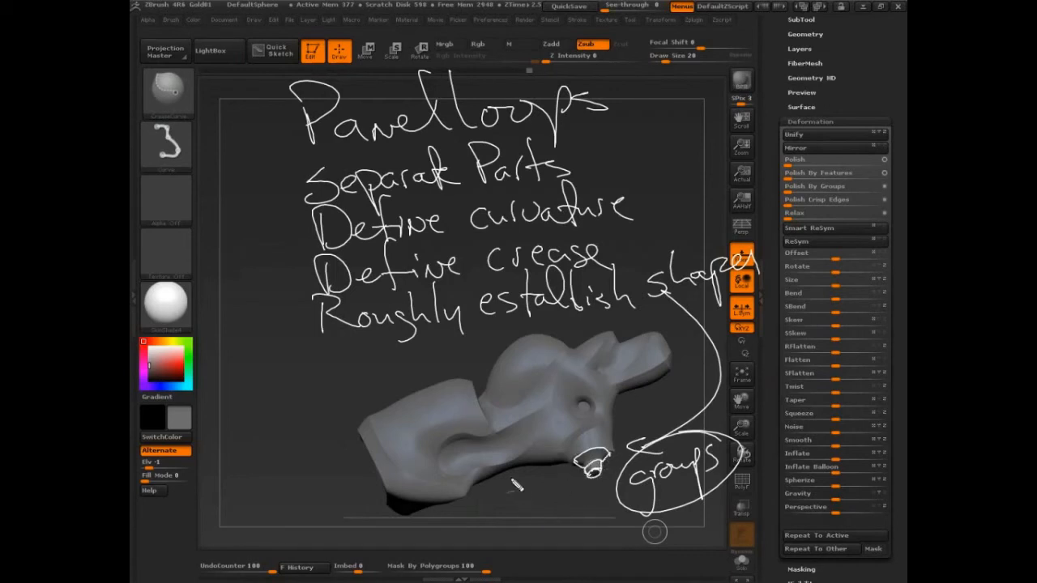
Sketch boundary lines on the model marking where the groups fall, circling the round hole.
mouse_move(551, 402)
mouse_down()
mouse_move(450, 474)
mouse_move(494, 470)
mouse_move(437, 454)
mouse_move(482, 478)
mouse_move(442, 470)
mouse_move(438, 449)
mouse_move(478, 436)
mouse_up()
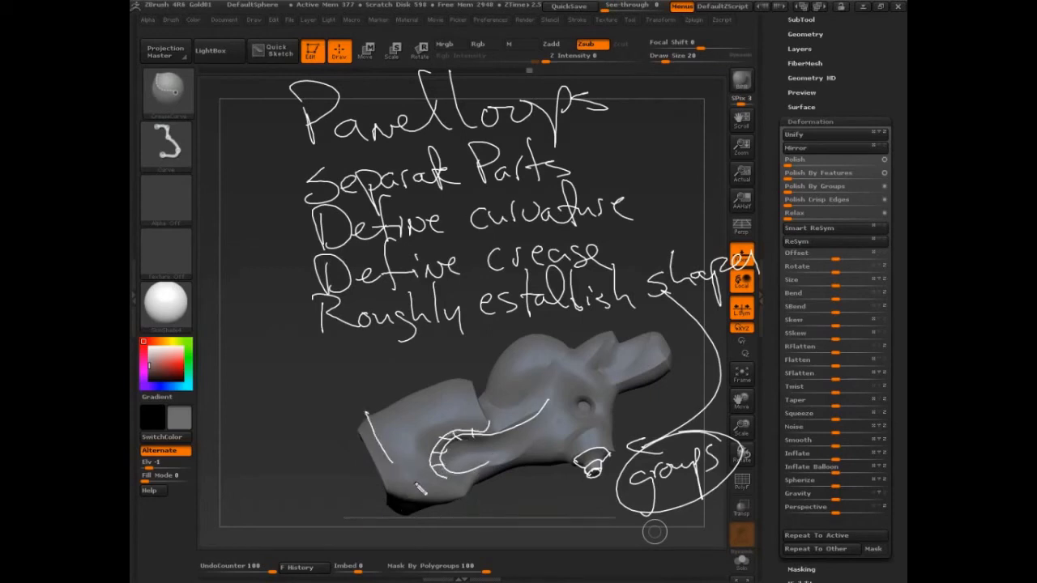
drag(366, 412, 428, 491)
drag(381, 454, 426, 446)
drag(567, 347, 484, 395)
drag(589, 401, 588, 404)
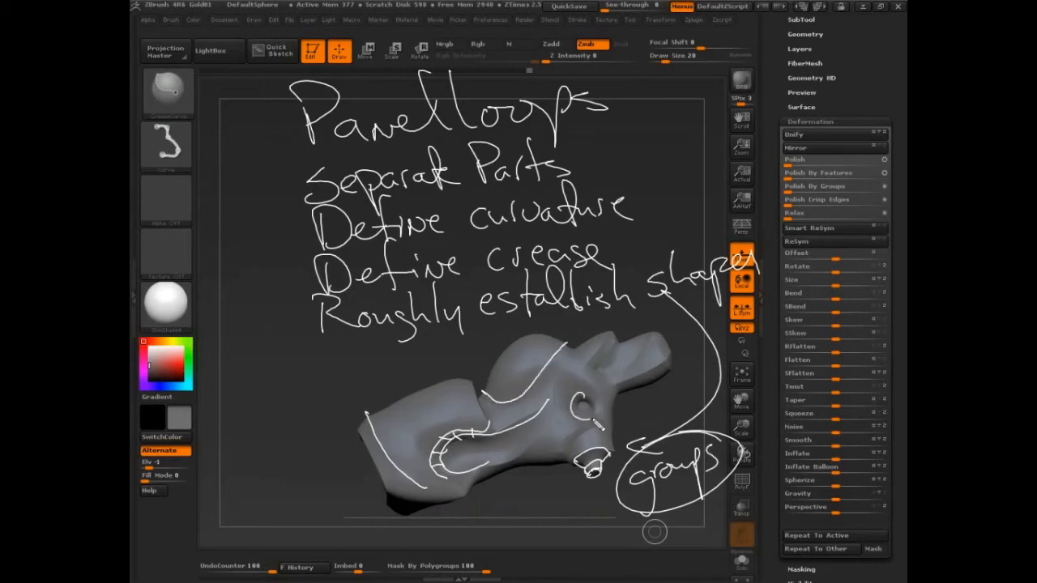
mouse_move(617, 355)
mouse_down()
mouse_move(613, 344)
mouse_move(660, 337)
mouse_up()
drag(616, 385, 656, 349)
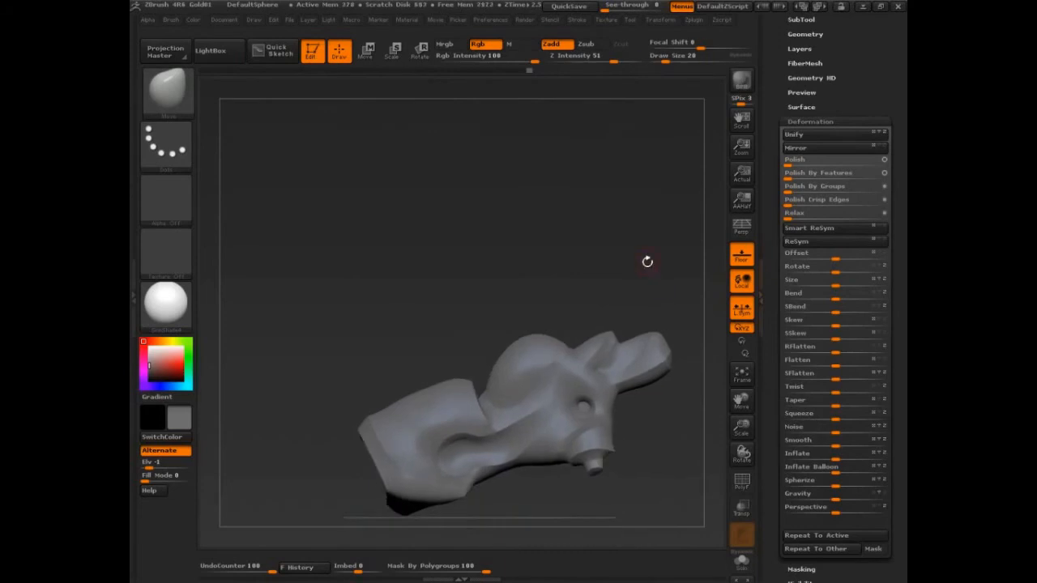
Orbit and tumble the cleared creature head to inspect its polished surface.
drag(647, 261, 670, 373)
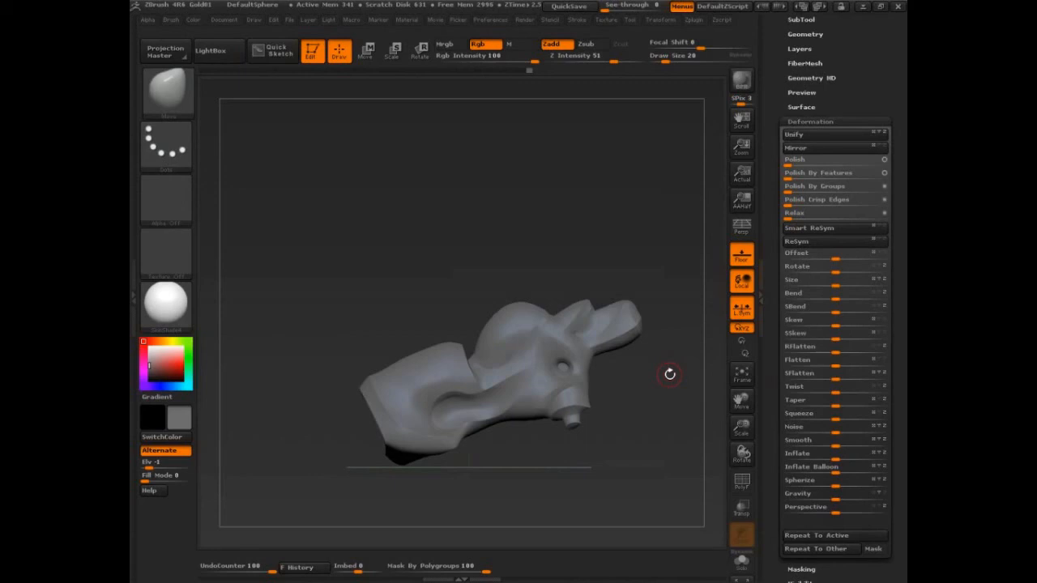
drag(669, 373, 669, 474)
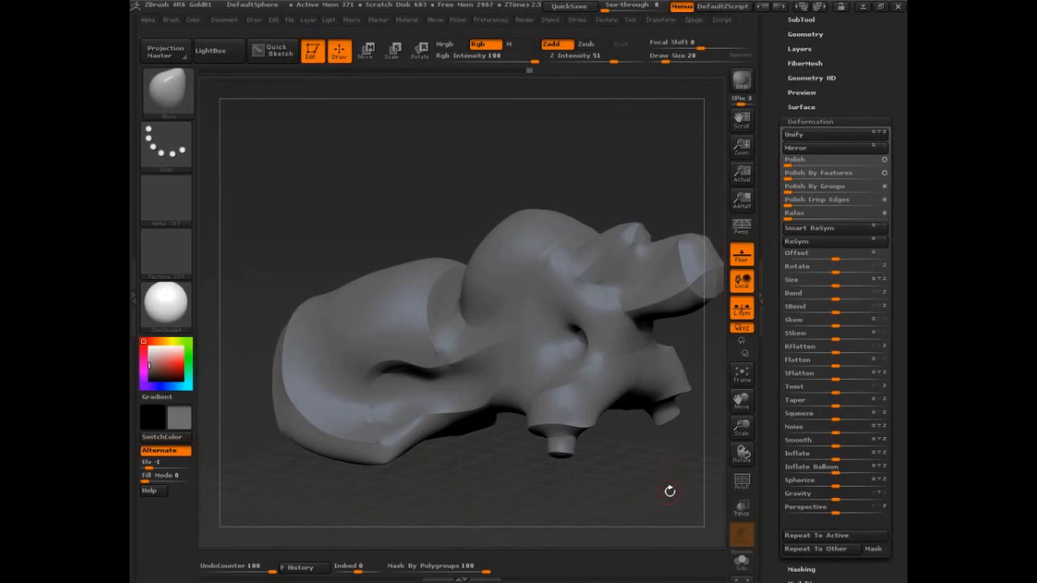
Load DemoSoldier.ZTL from the LightBox Tool library, replacing the creature head.
drag(668, 474, 568, 365)
click(210, 50)
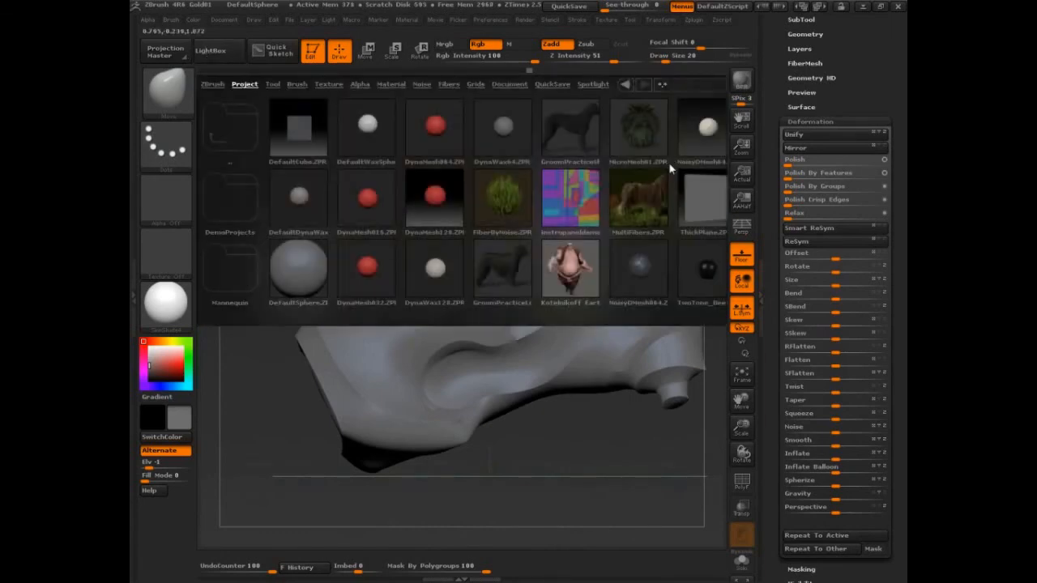
click(272, 84)
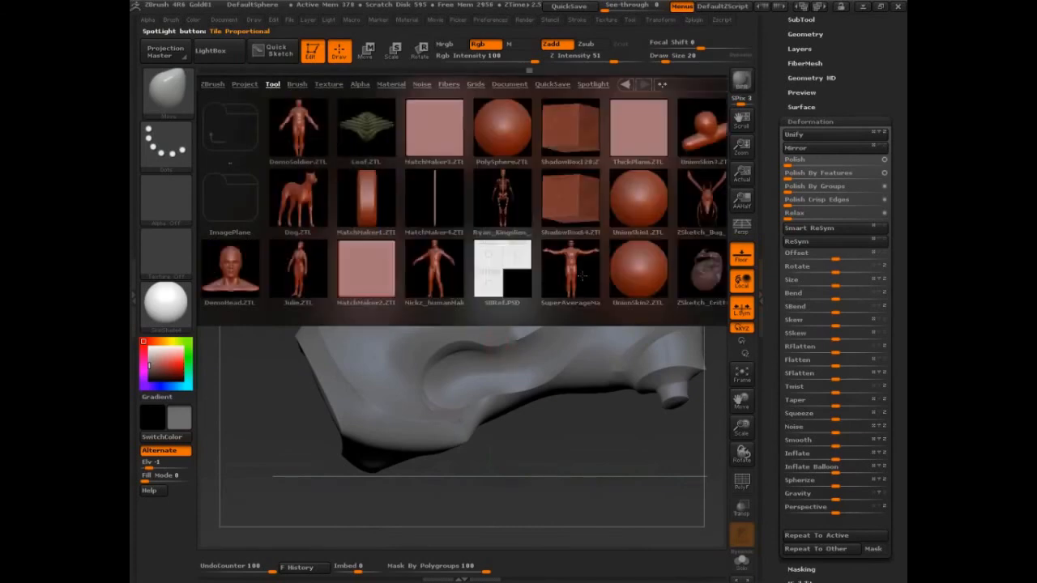
mouse_move(673, 164)
mouse_down()
mouse_move(646, 174)
mouse_move(624, 162)
mouse_move(298, 121)
mouse_up()
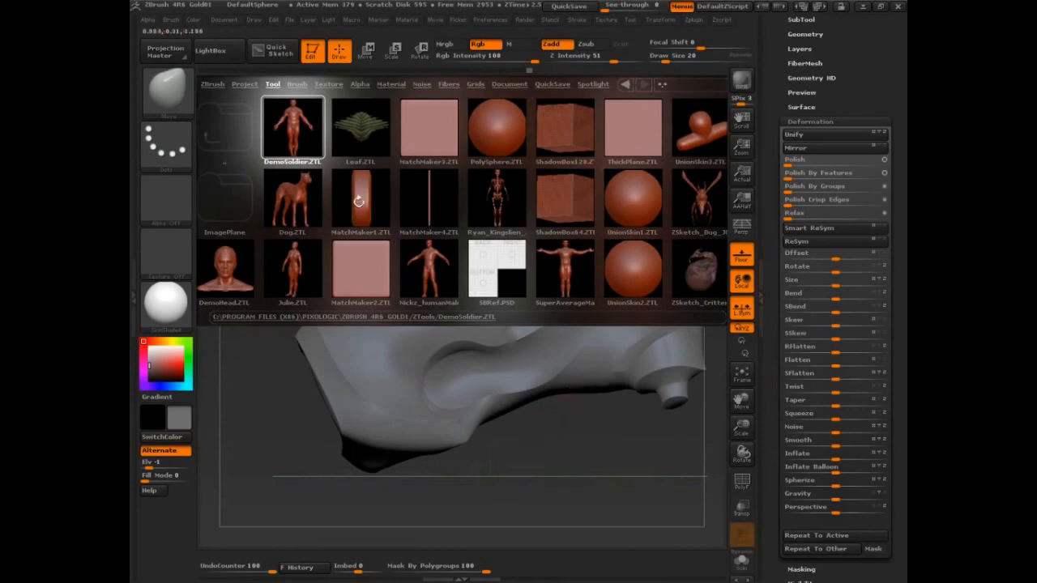
double_click(293, 128)
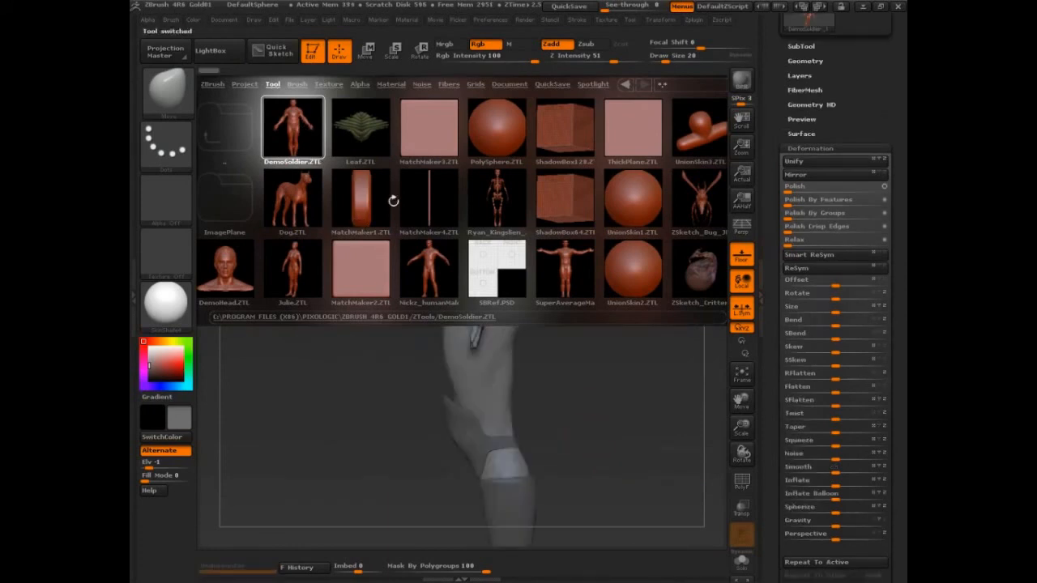
Close LightBox and hide all clothing subtools so only the soldier's bare body shows.
click(217, 49)
click(800, 46)
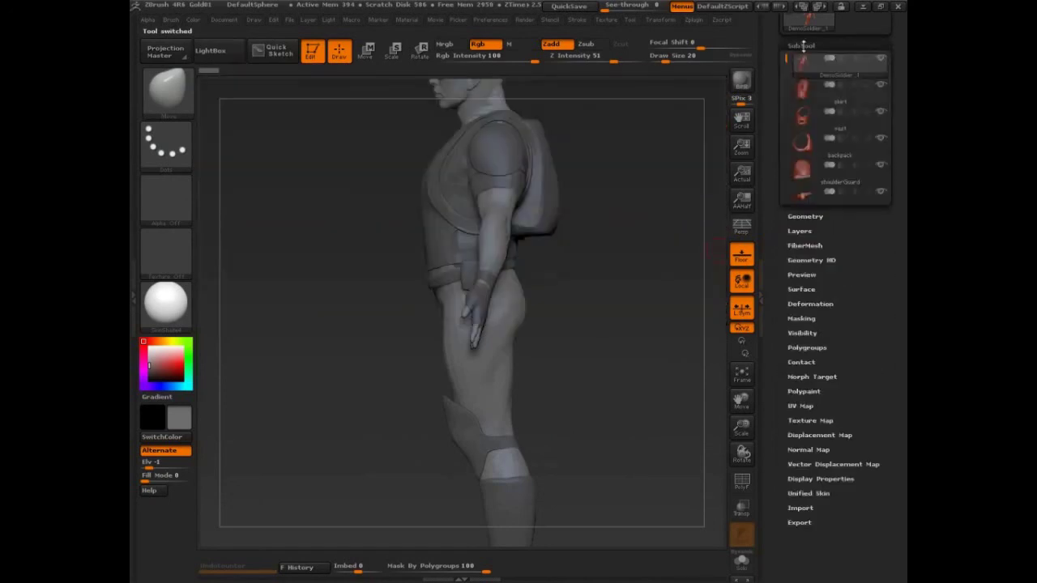
click(882, 87)
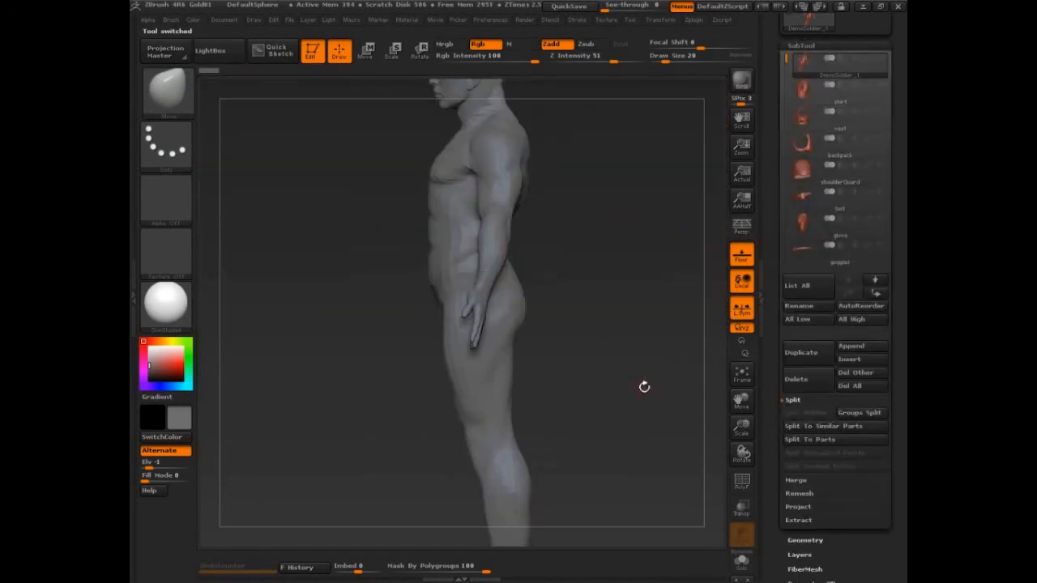
drag(645, 387, 584, 389)
scroll(835, 163, up, 3)
Clone the body as a new DemoSoldier_2 tool via Tool > Clone.
click(792, 22)
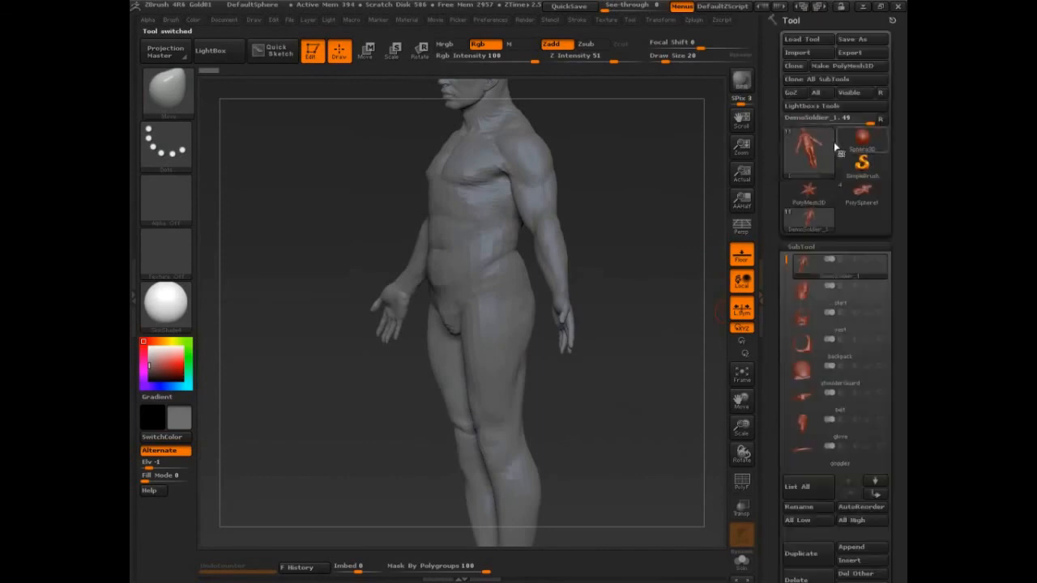
click(794, 66)
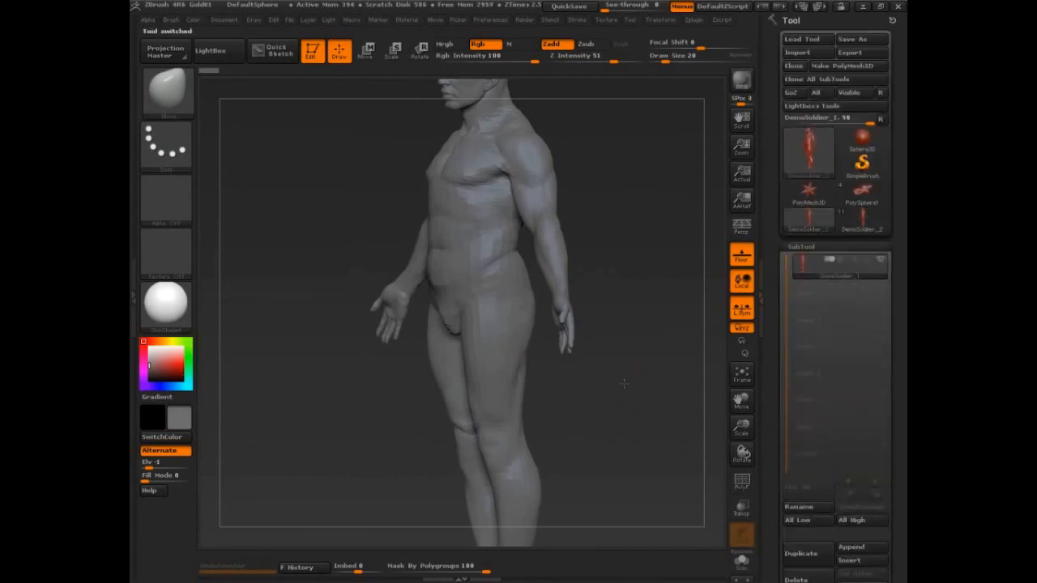
drag(625, 379, 600, 380)
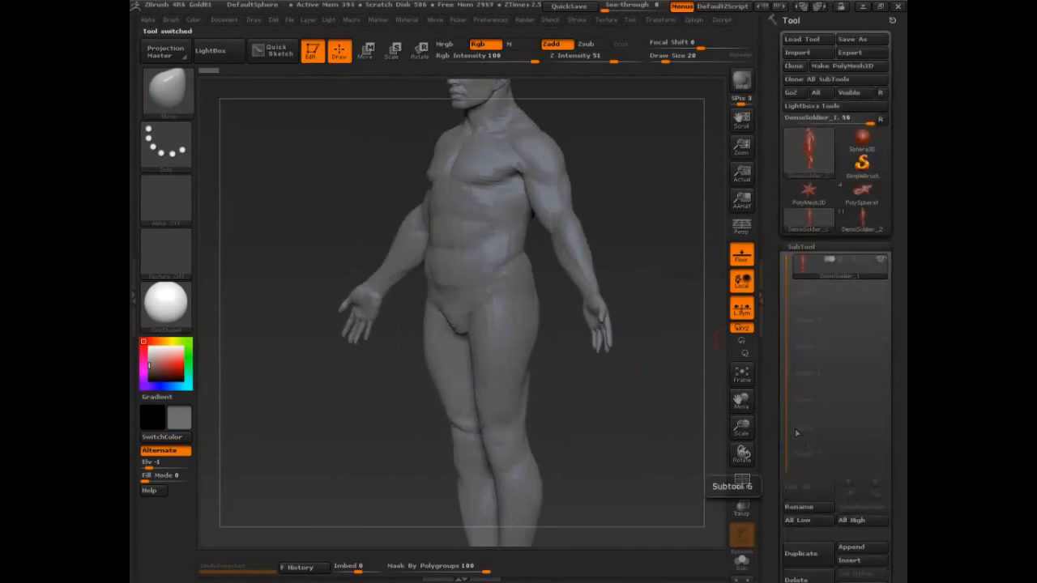
Point out the clone with an annotation, clear it, face the body front and set brush size 45.
click(862, 228)
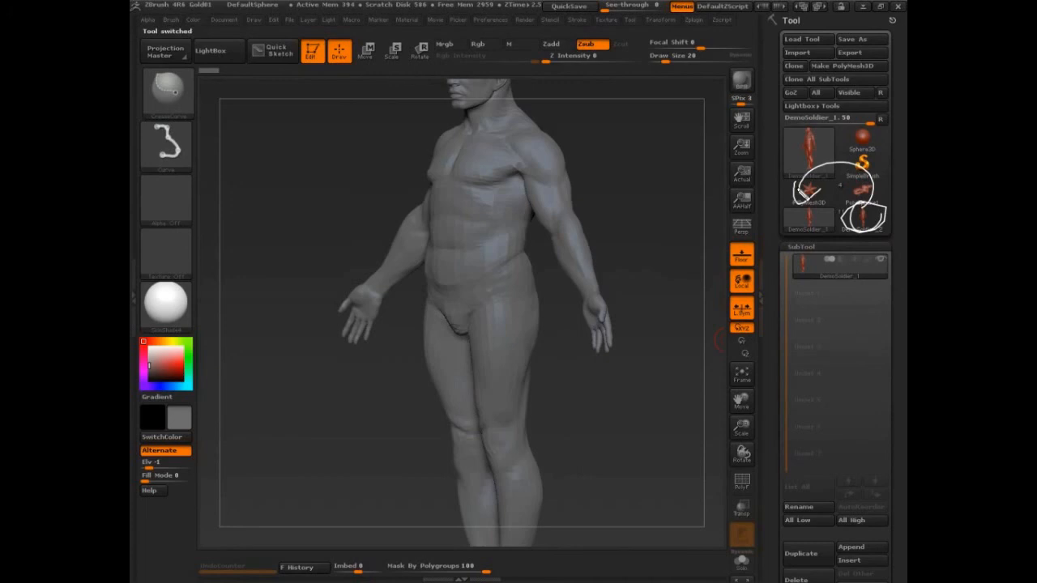
key(b)
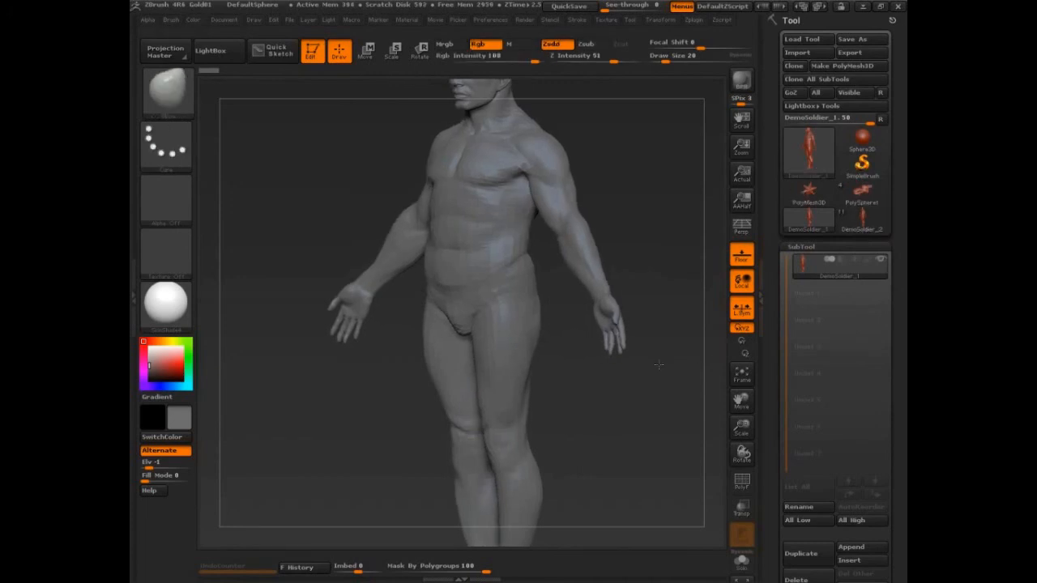
shift+drag(650, 405, 616, 405)
key(s)
click(640, 340)
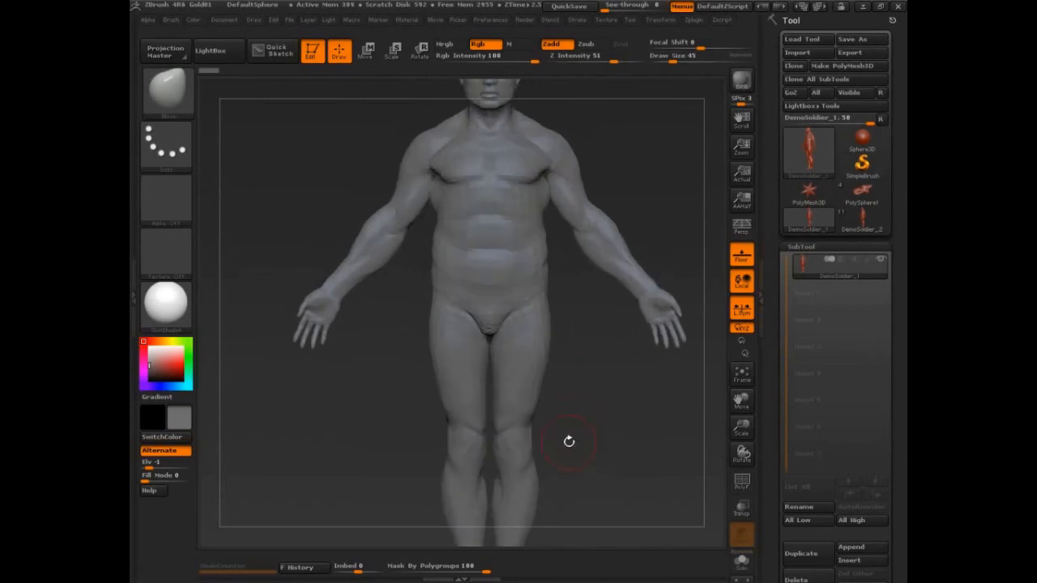